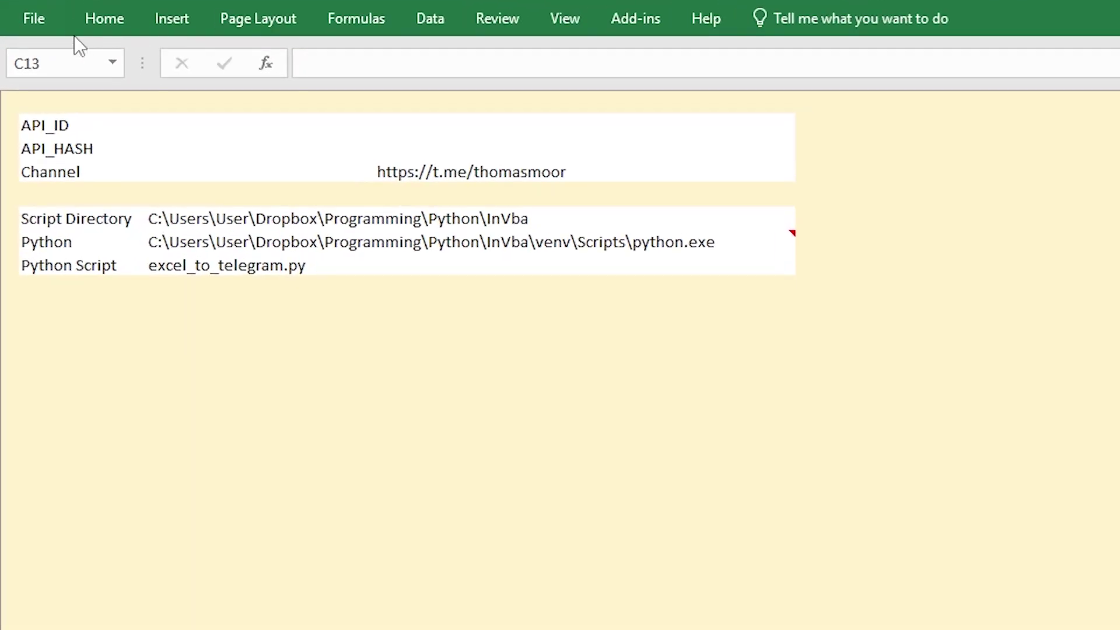
Create a new blank workbook and select cell C3 for the table headers.
{"action": "left_click", "coordinate": [35, 20]}
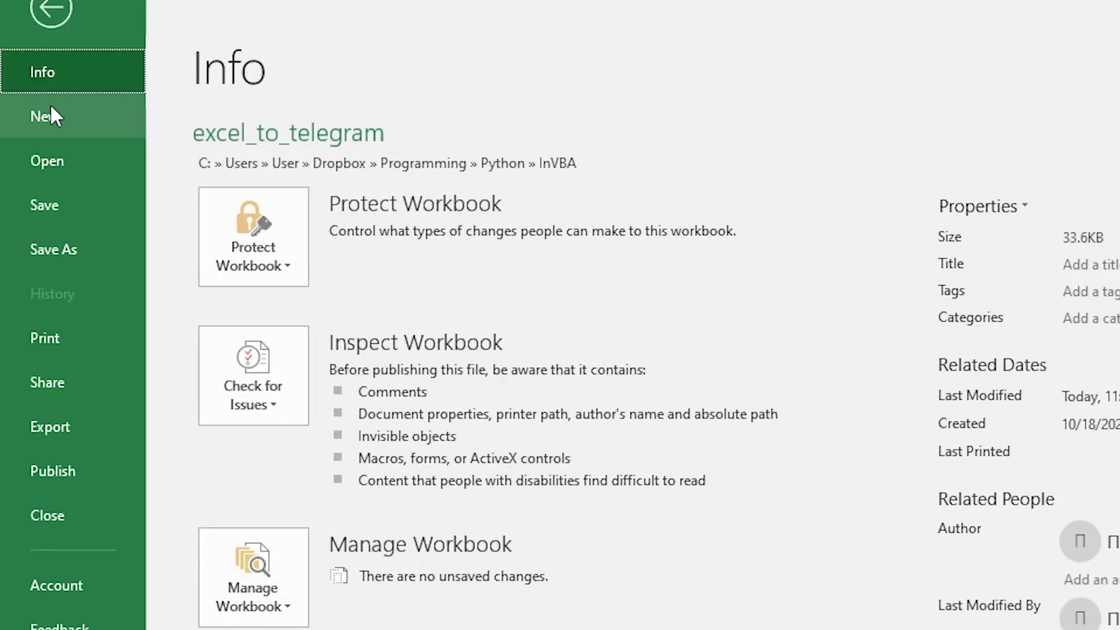
{"action": "left_click", "coordinate": [60, 114]}
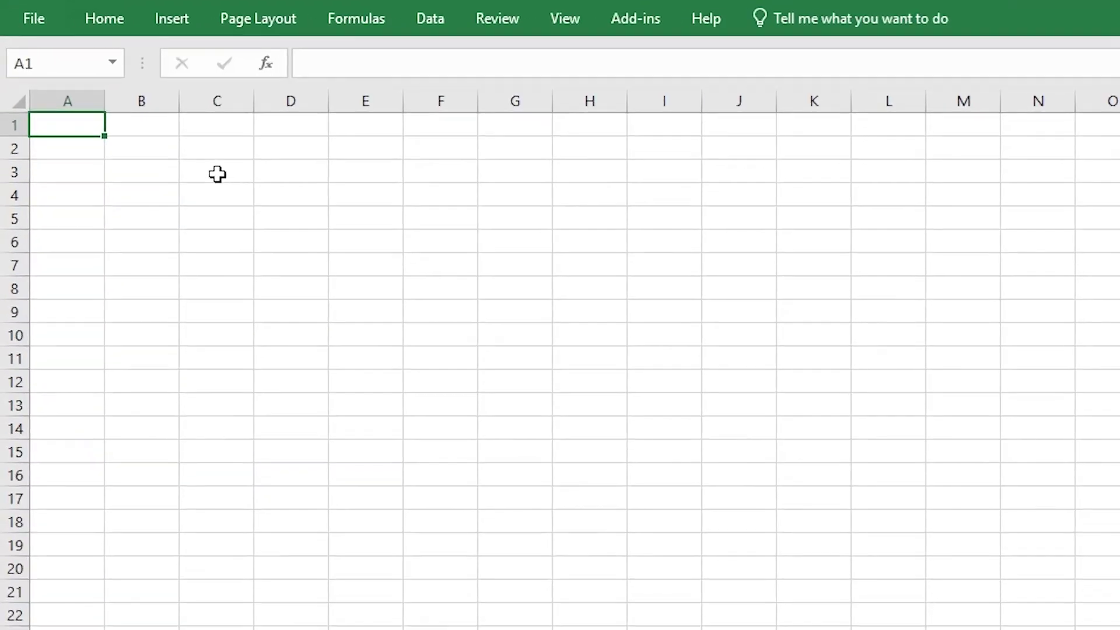
{"action": "left_click", "coordinate": [218, 172]}
Enter headers a, b, c in C3:E3 with rows 1 2 3 and 4 5 6, then select C3:E5.
{"action": "type", "text": "a"}
{"action": "key", "text": "Tab"}
{"action": "type", "text": "b"}
{"action": "key", "text": "Tab"}
{"action": "type", "text": "c"}
{"action": "key", "text": "Tab"}
{"action": "key", "text": "Return"}
{"action": "type", "text": "1\t2\t3"}
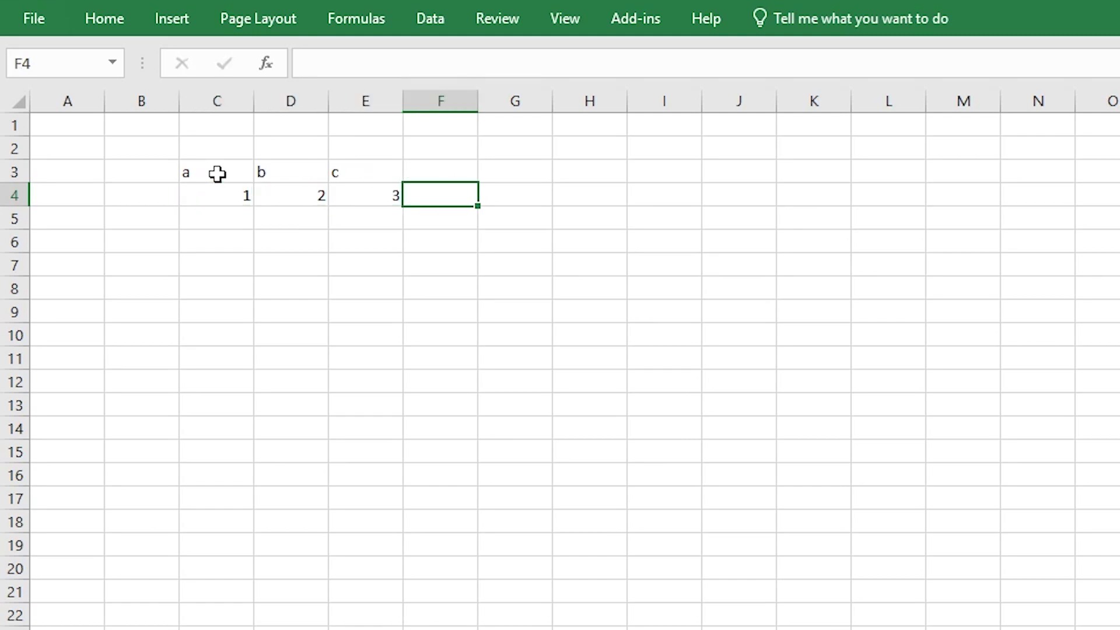
{"action": "key", "text": "Return"}
{"action": "type", "text": "4\t5\t6"}
{"action": "left_click", "coordinate": [217, 171]}
{"action": "left_click_drag", "start_coordinate": [216, 171], "coordinate": [368, 220]}
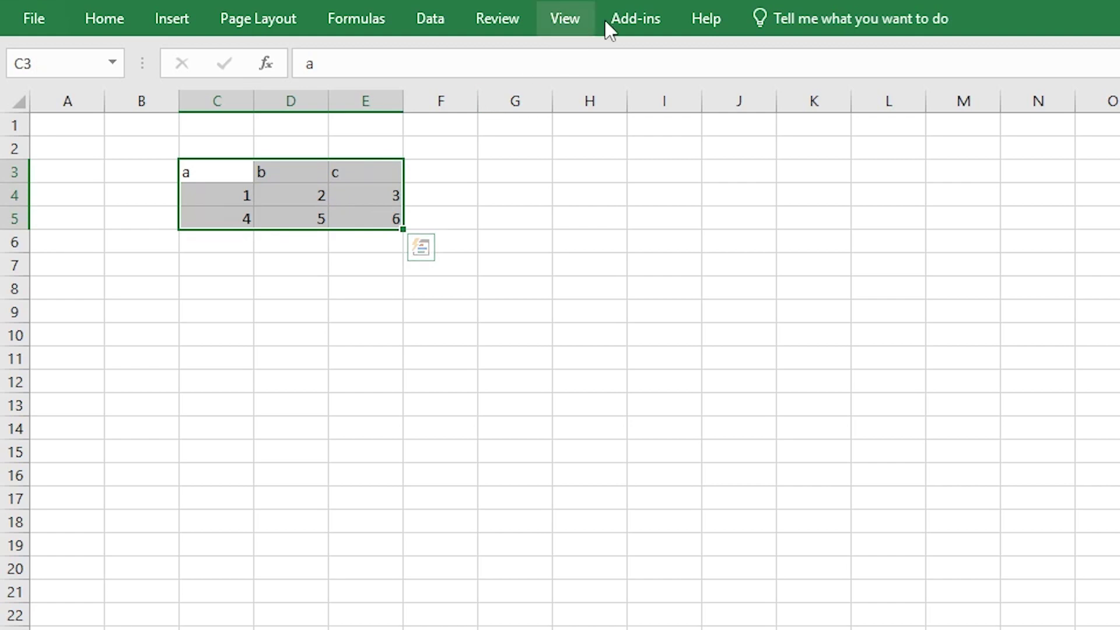
Send the selected table to Telegram with the add-in's Table to Telegram command.
{"action": "left_click", "coordinate": [631, 24]}
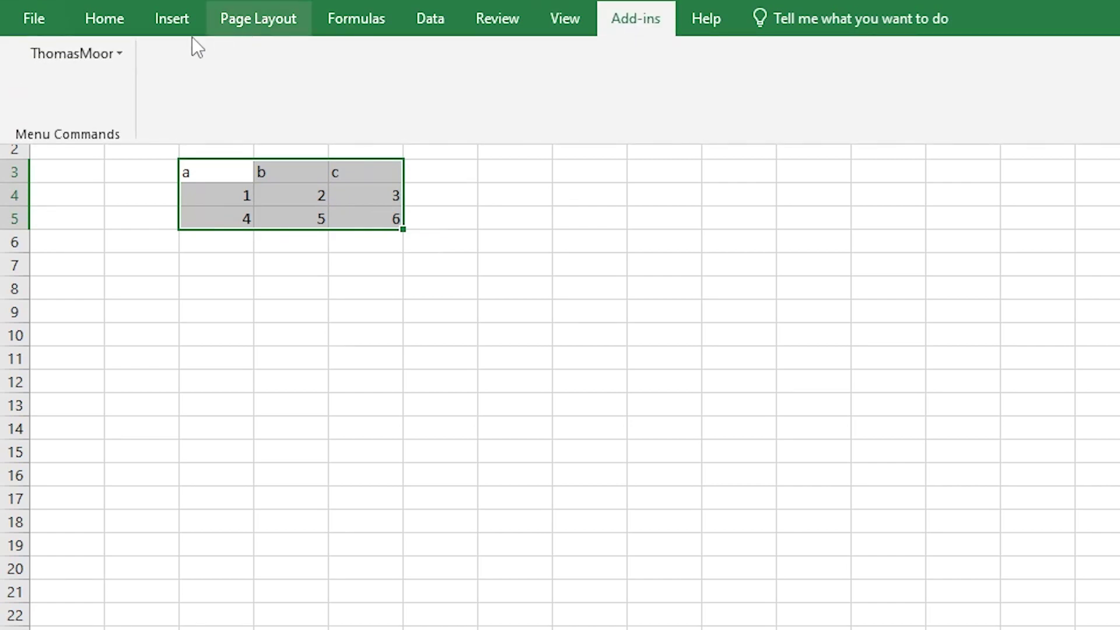
{"action": "left_click", "coordinate": [120, 55]}
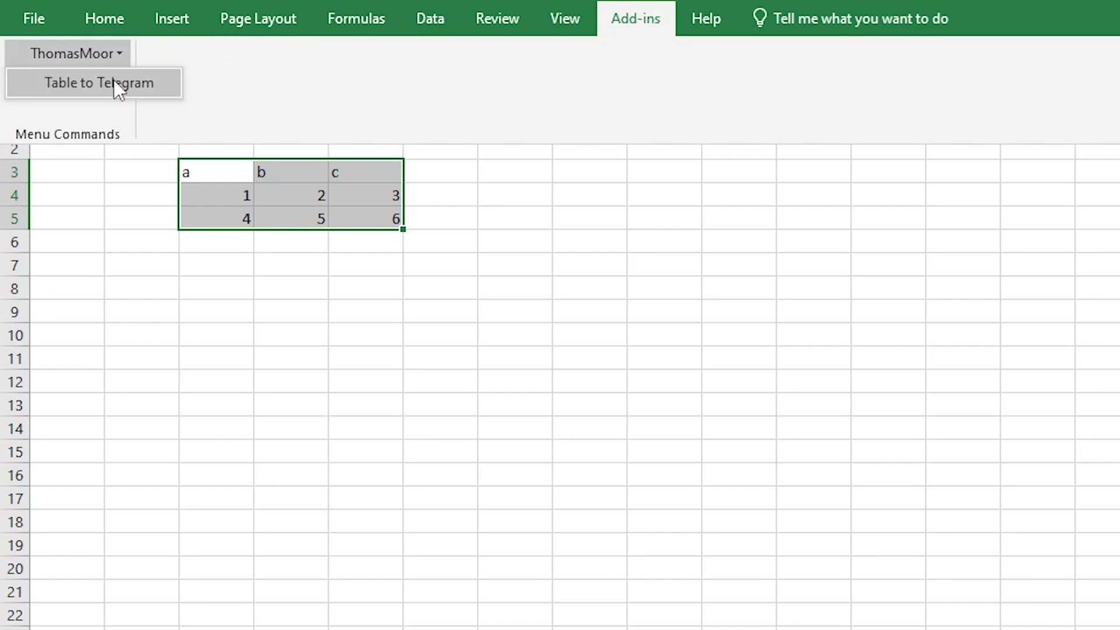
{"action": "left_click", "coordinate": [114, 82]}
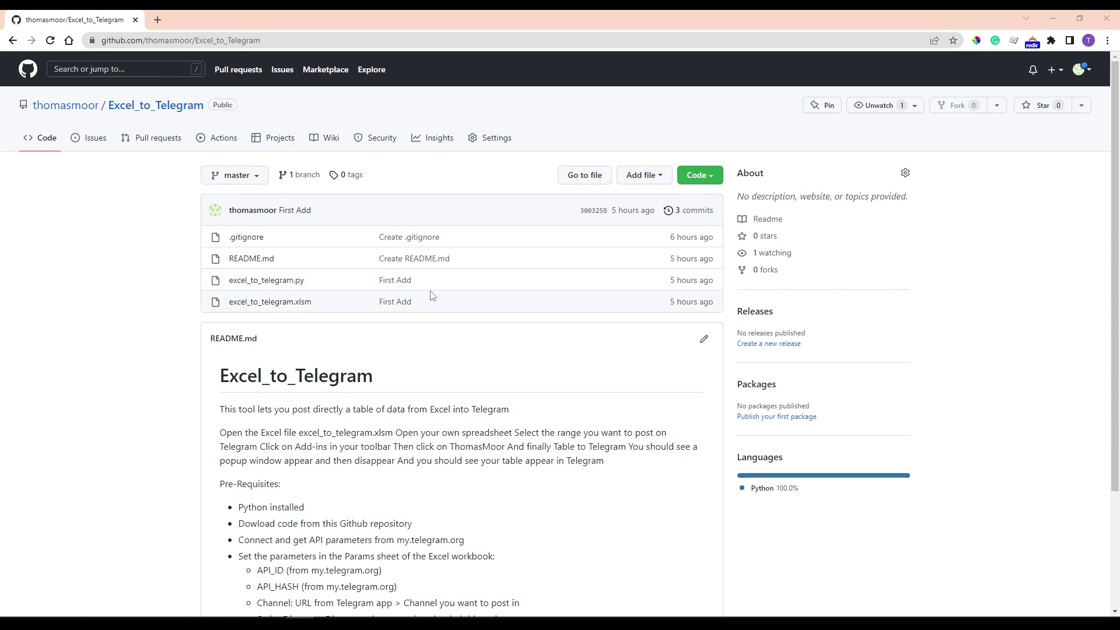
Download the Excel_to_Telegram repository as a ZIP and open the downloaded archive.
{"action": "left_click", "coordinate": [714, 176]}
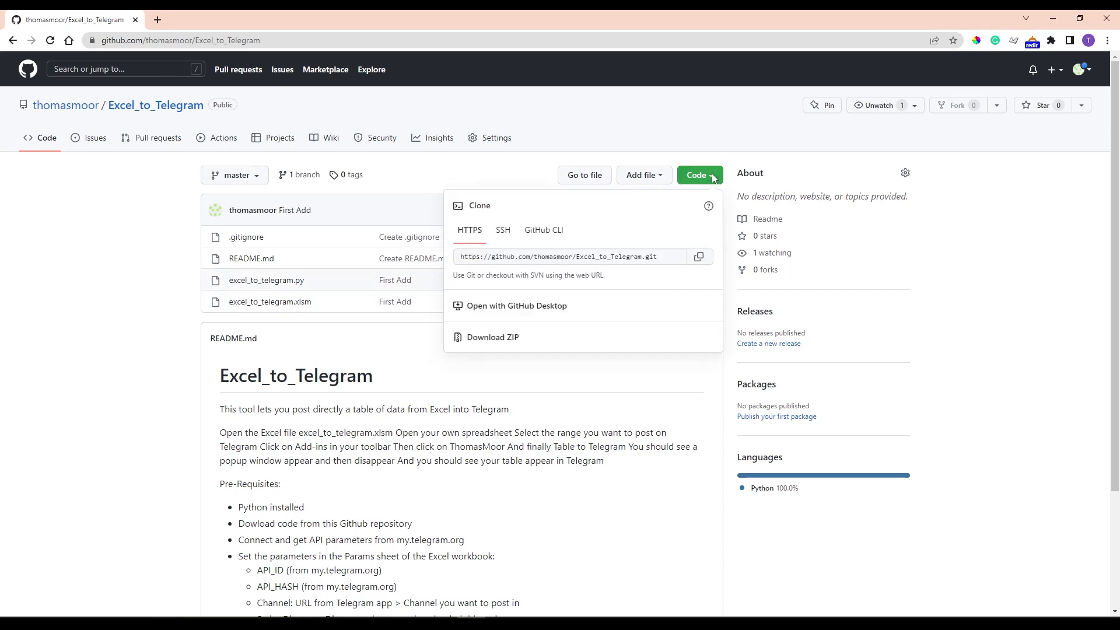
{"action": "left_click", "coordinate": [505, 339]}
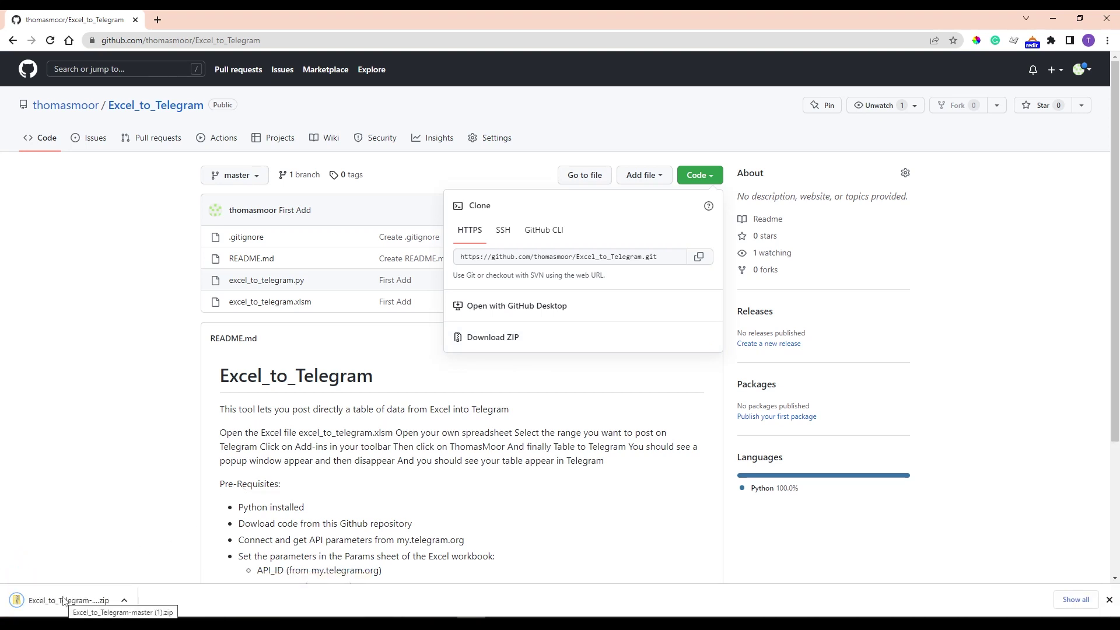
{"action": "left_click", "coordinate": [64, 601]}
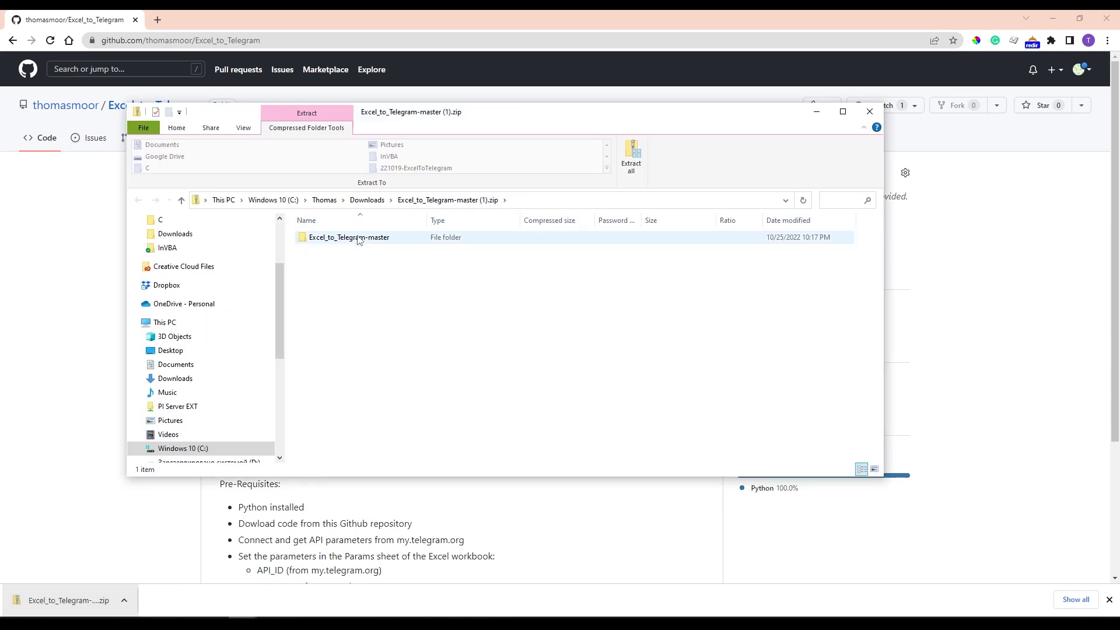
Copy the Excel_to_Telegram-master folder from the ZIP archive.
{"action": "left_click", "coordinate": [359, 238]}
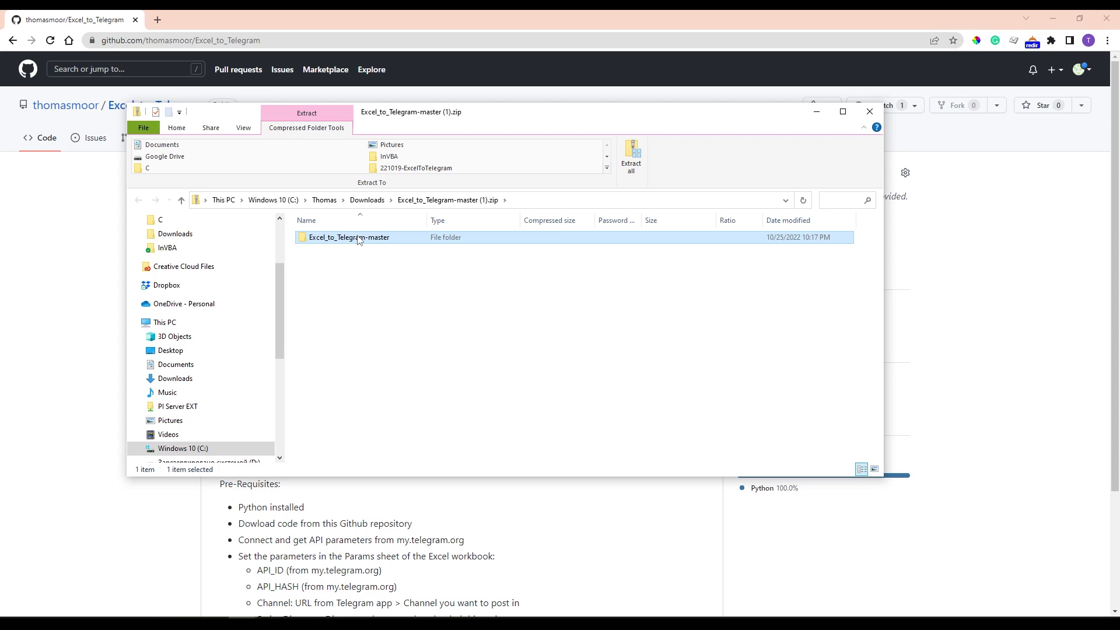
{"action": "right_click", "coordinate": [358, 239]}
{"action": "left_click", "coordinate": [382, 290]}
Paste the folder into Desktop\Tests and open the pasted Excel_to_Telegram-master folder.
{"action": "left_click_drag", "start_coordinate": [283, 300], "coordinate": [286, 258]}
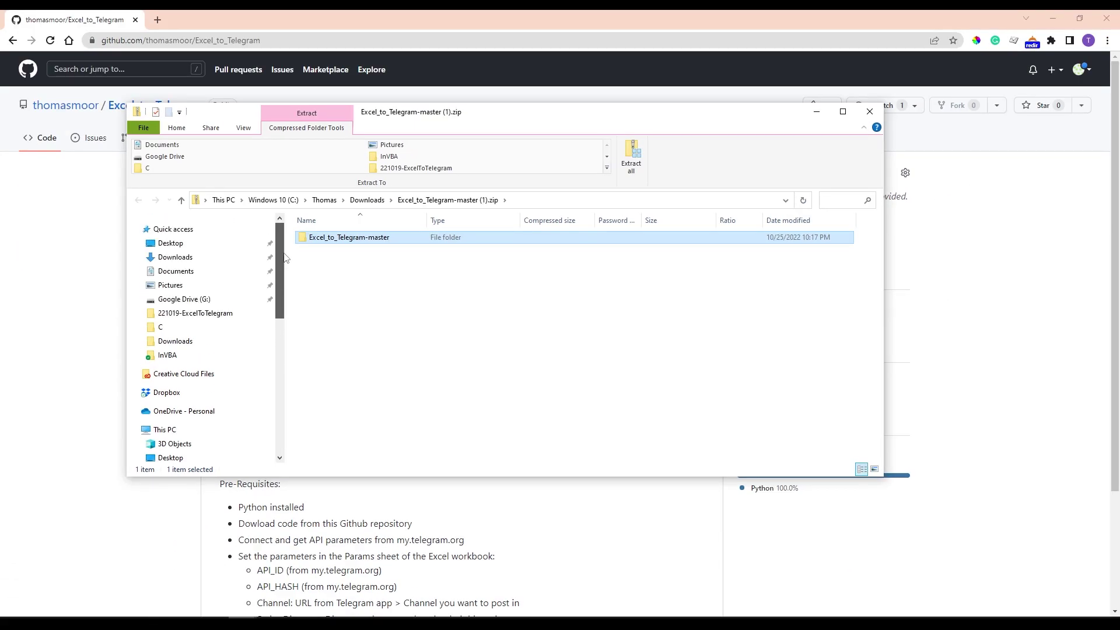
{"action": "left_click", "coordinate": [172, 243]}
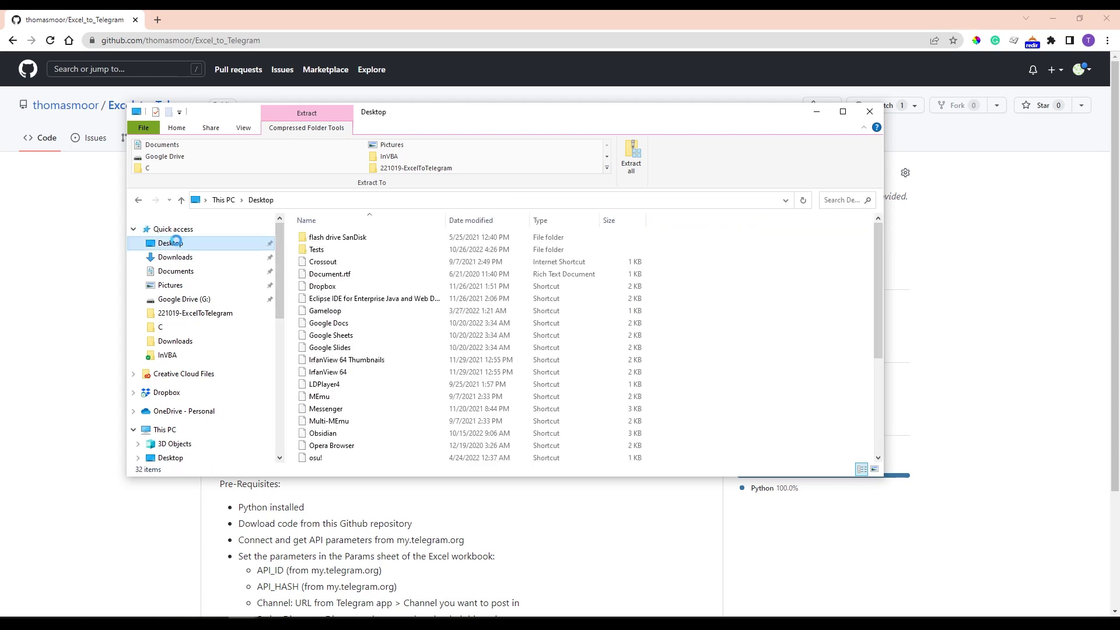
{"action": "double_click", "coordinate": [321, 251]}
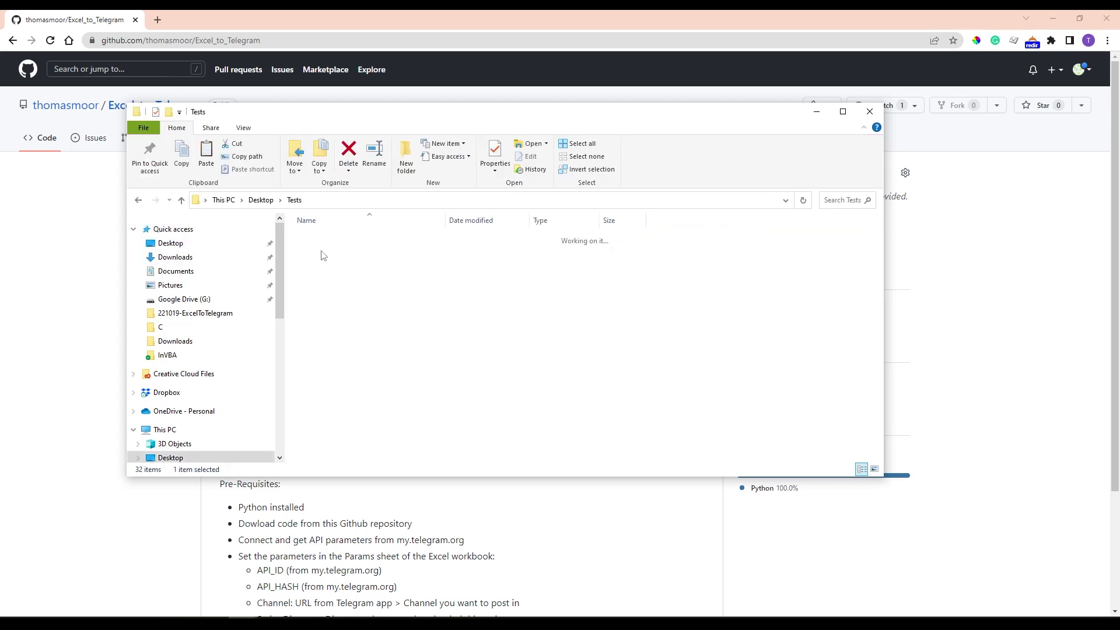
{"action": "right_click", "coordinate": [402, 251]}
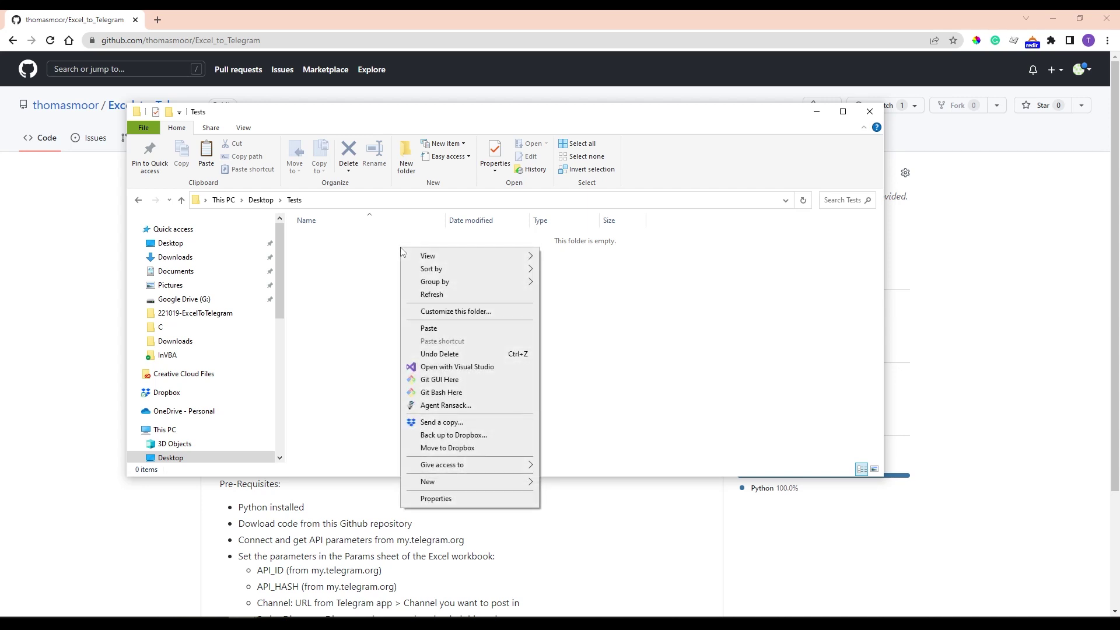
{"action": "left_click", "coordinate": [429, 328]}
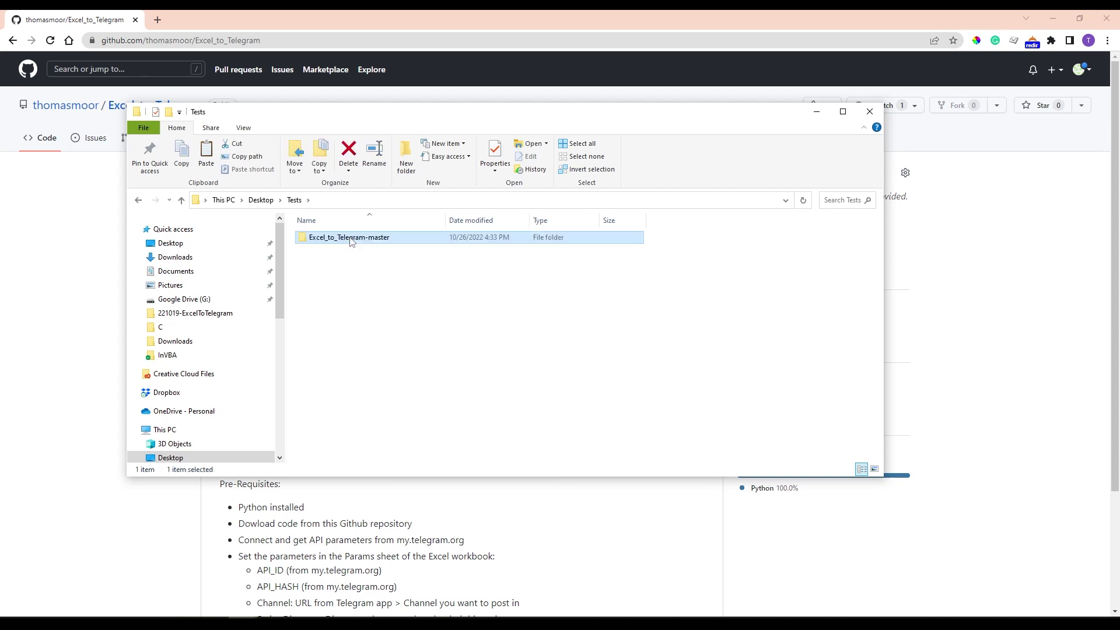
{"action": "double_click", "coordinate": [351, 242]}
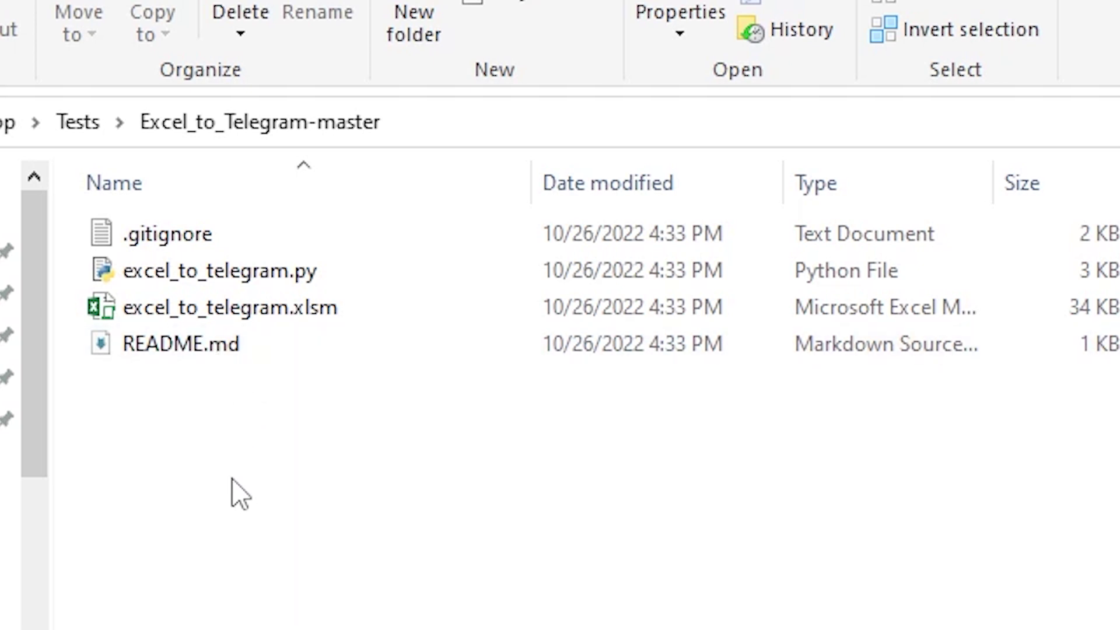
Select the excel_to_telegram.py script in the extracted folder.
{"action": "left_click", "coordinate": [208, 271]}
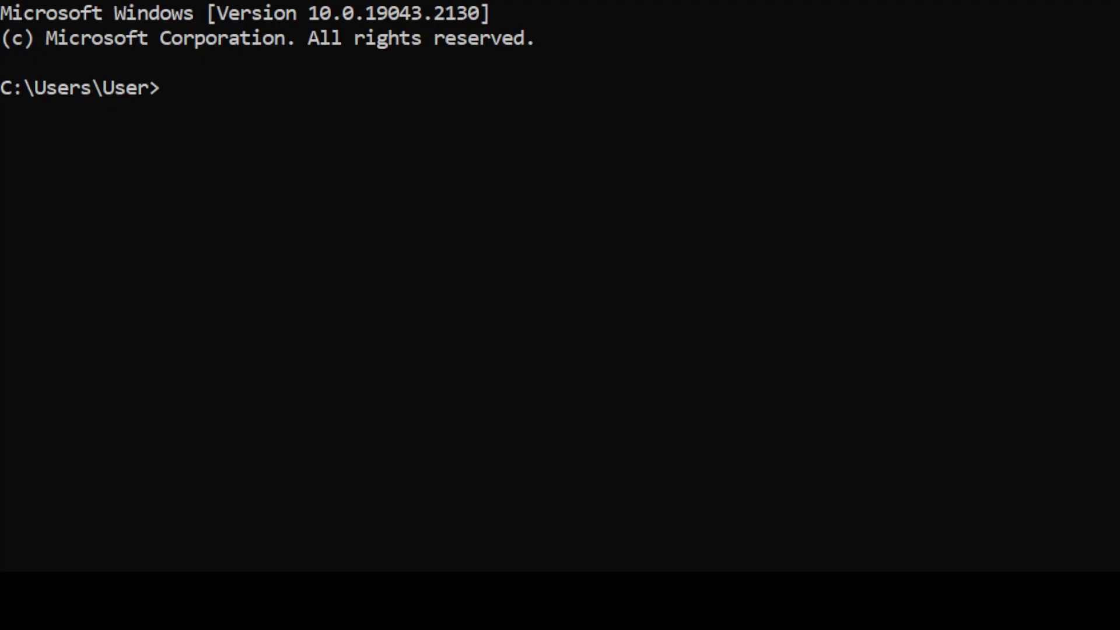
In Desktop\Tests, create a virtual environment named venv with python -m venv venv.
{"action": "type", "text": "cd desktop"}
{"action": "key", "text": "Return"}
{"action": "type", "text": "cd tests"}
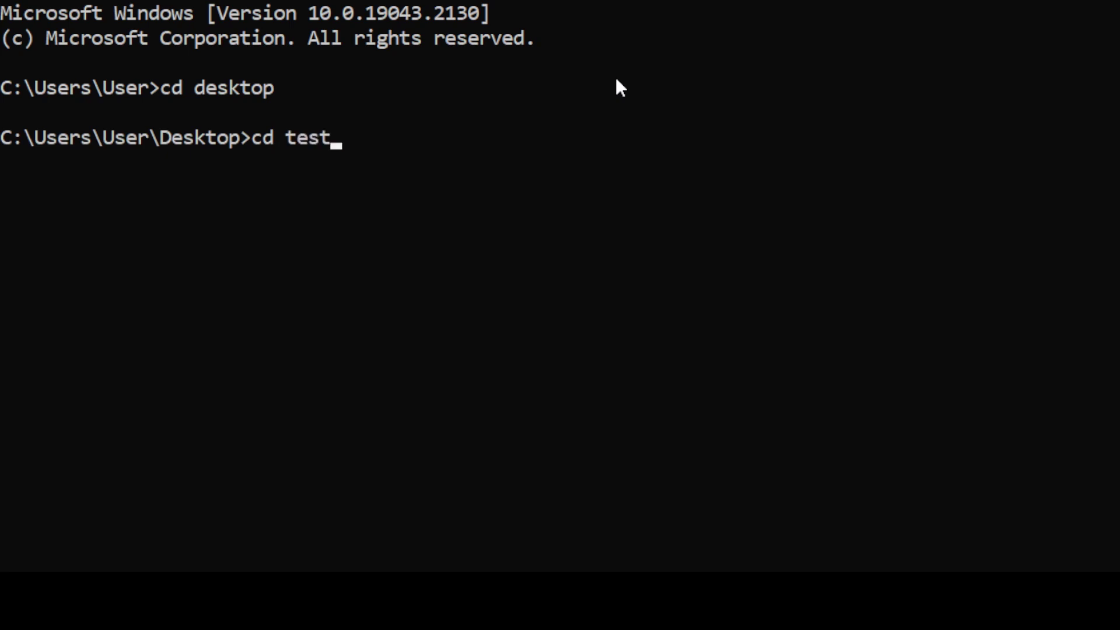
{"action": "key", "text": "Return"}
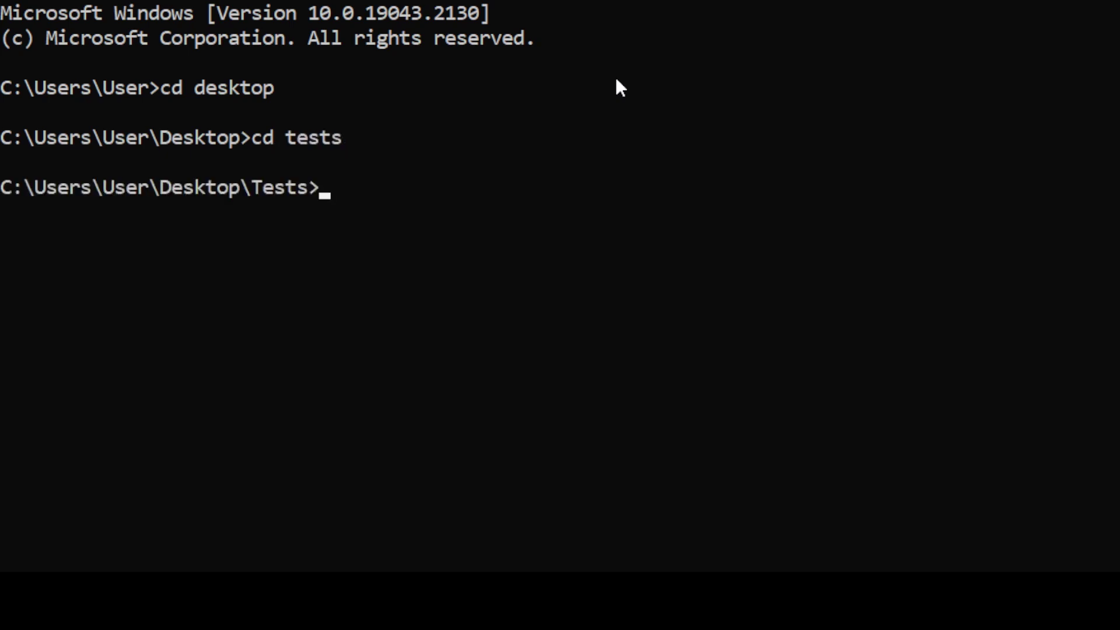
{"action": "type", "text": "python "}
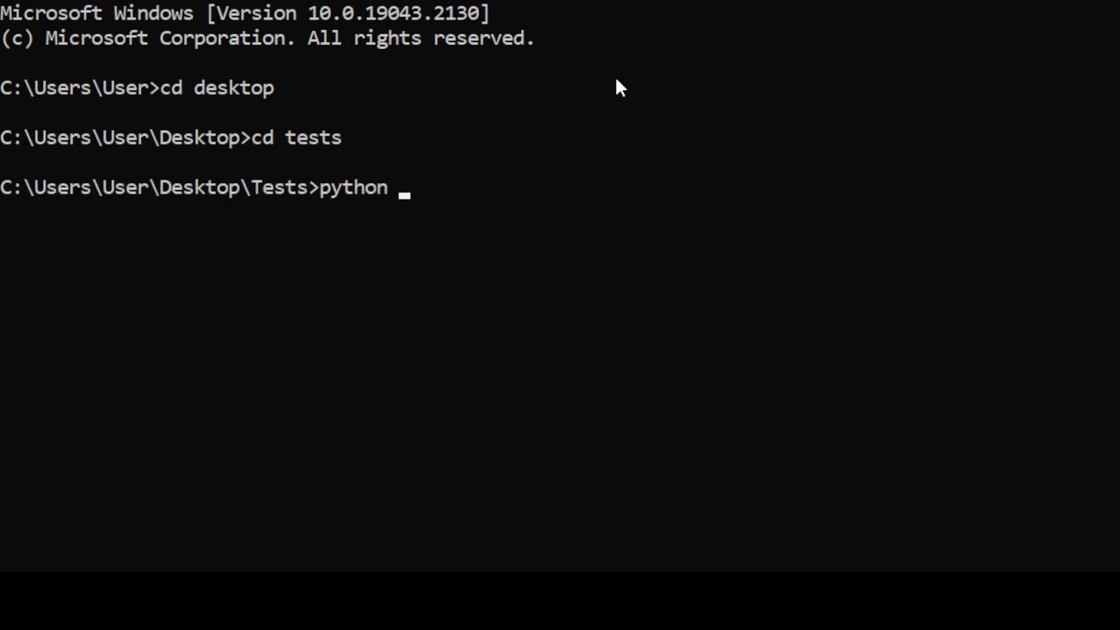
{"action": "type", "text": "-m venv ve"}
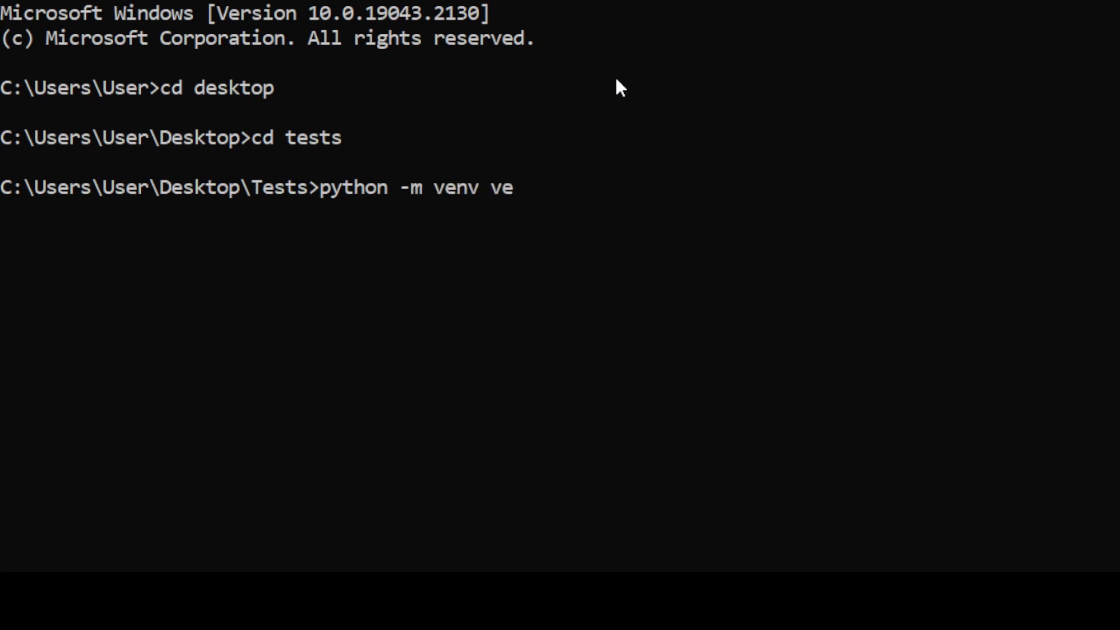
{"action": "type", "text": "nv"}
{"action": "key", "text": "Return"}
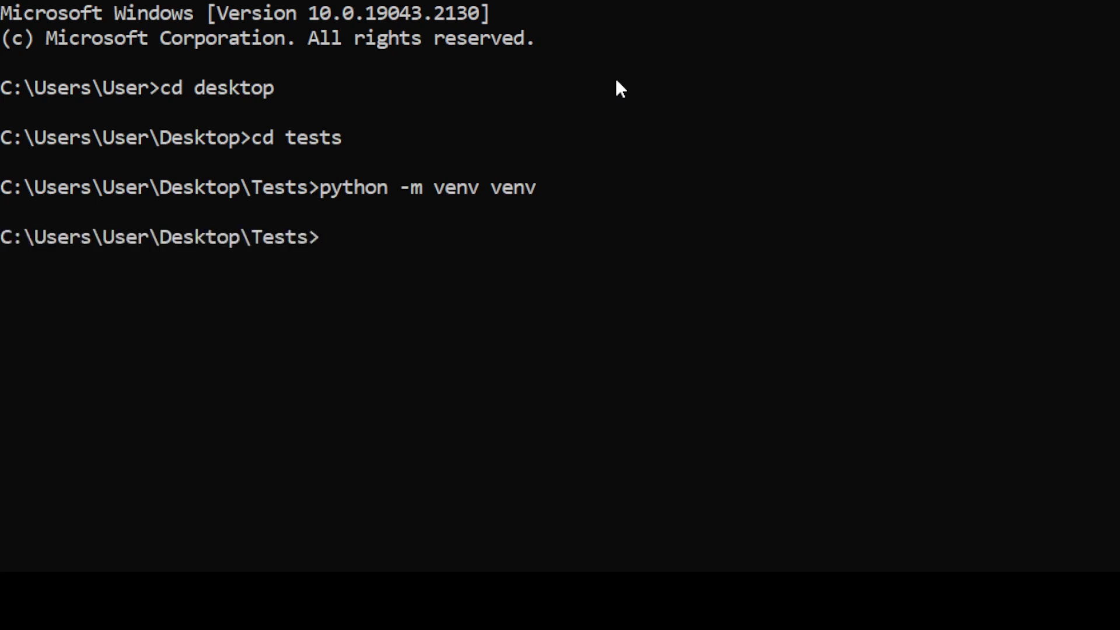
Activate the venv environment by running venv\Scripts\activate.
{"action": "type", "text": "venv\\scr"}
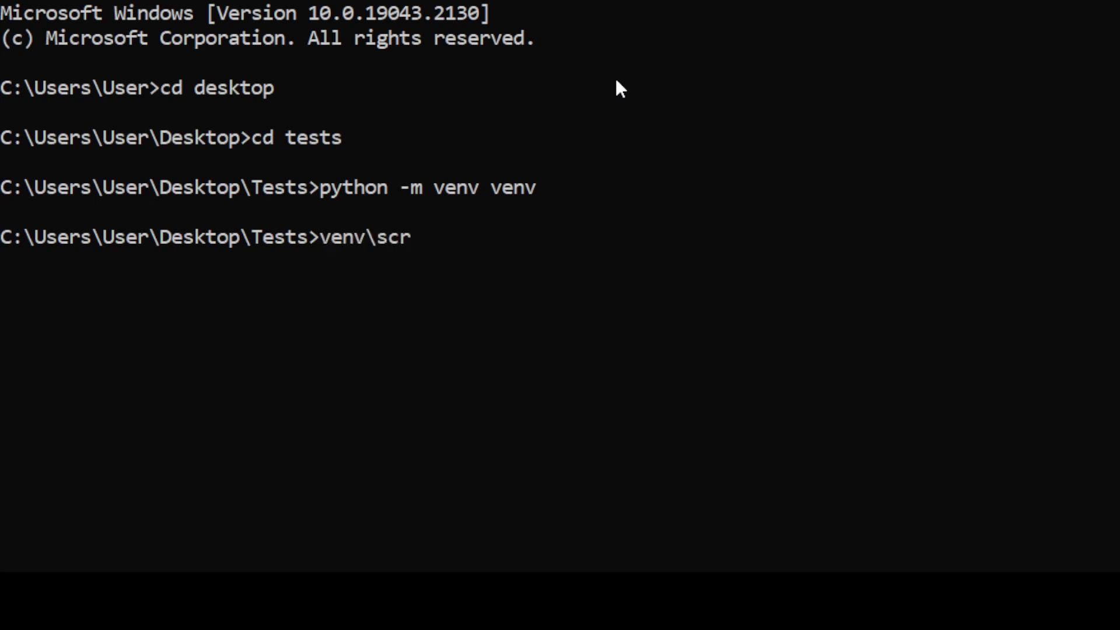
{"action": "key", "text": "Tab"}
{"action": "type", "text": "\\ac"}
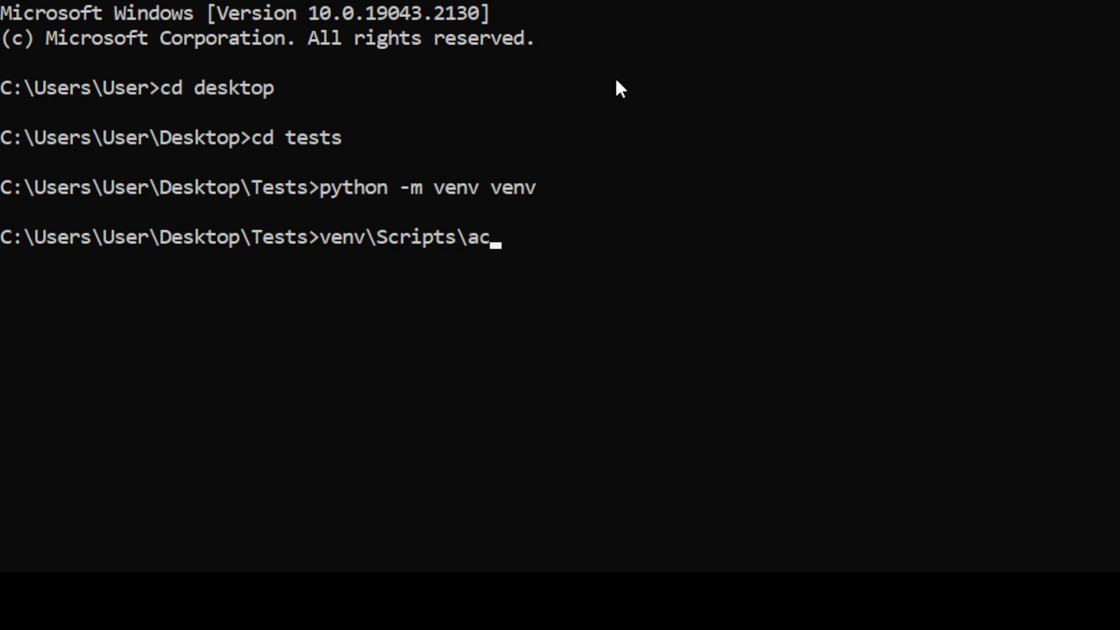
{"action": "key", "text": "Tab"}
{"action": "key", "text": "Return"}
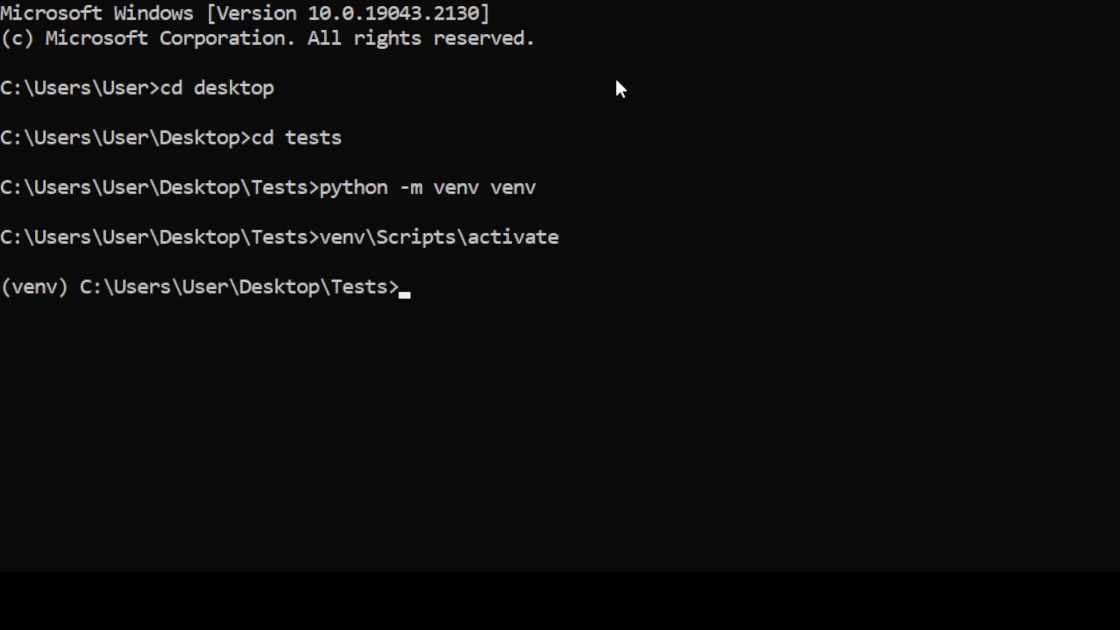
Install openpyxl, telethon and prettytable into the venv with pip install.
{"action": "type", "text": "pip install"}
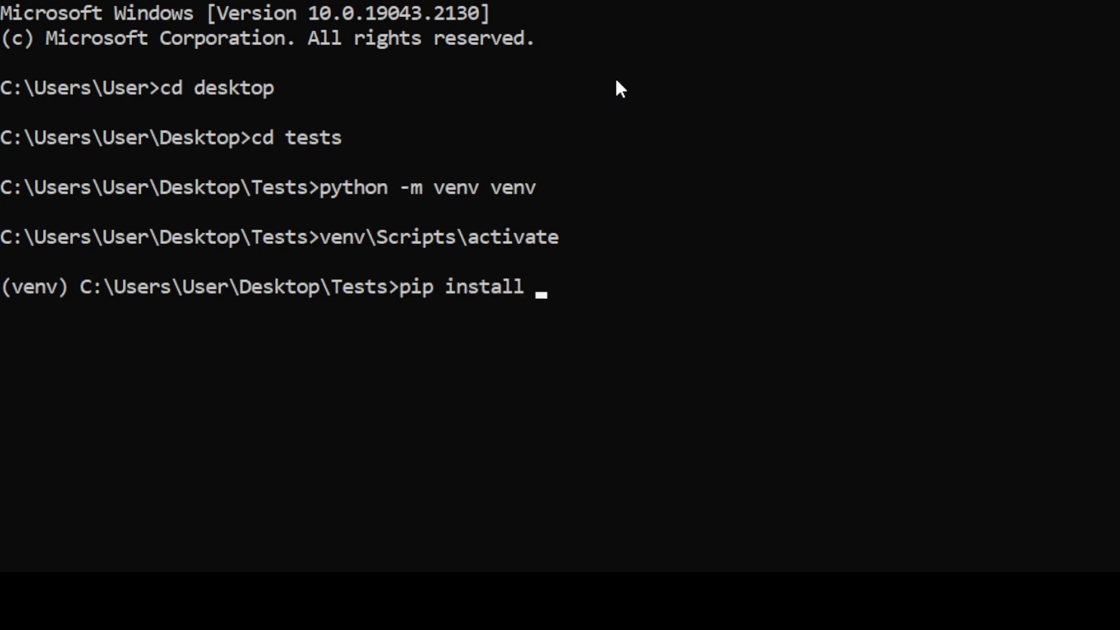
{"action": "type", "text": "openpyxl telethon prettytable"}
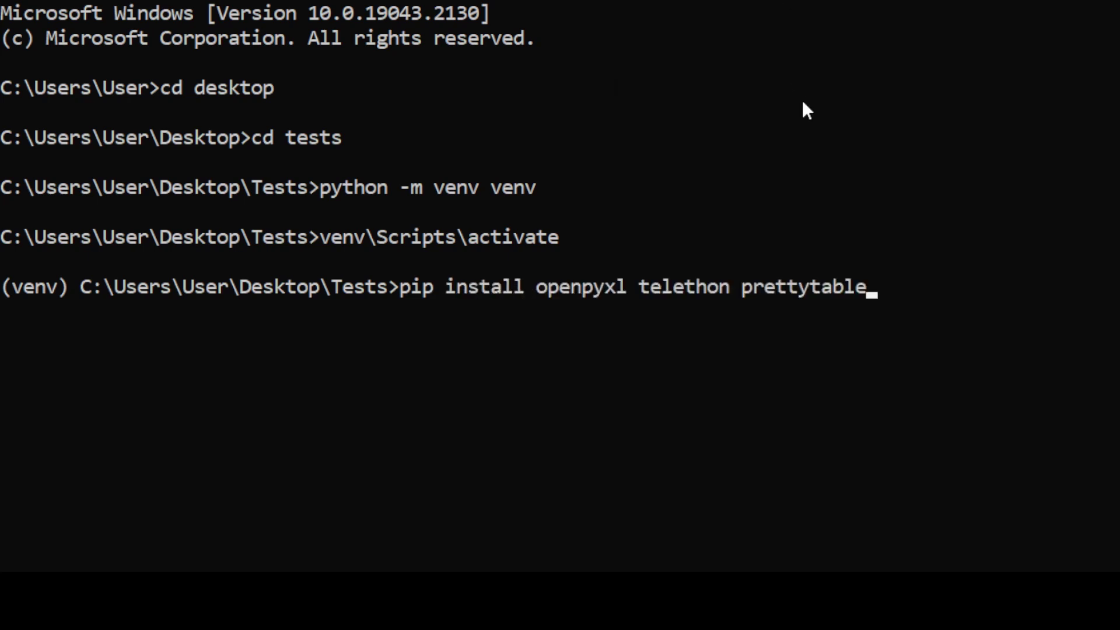
{"action": "key", "text": "Return"}
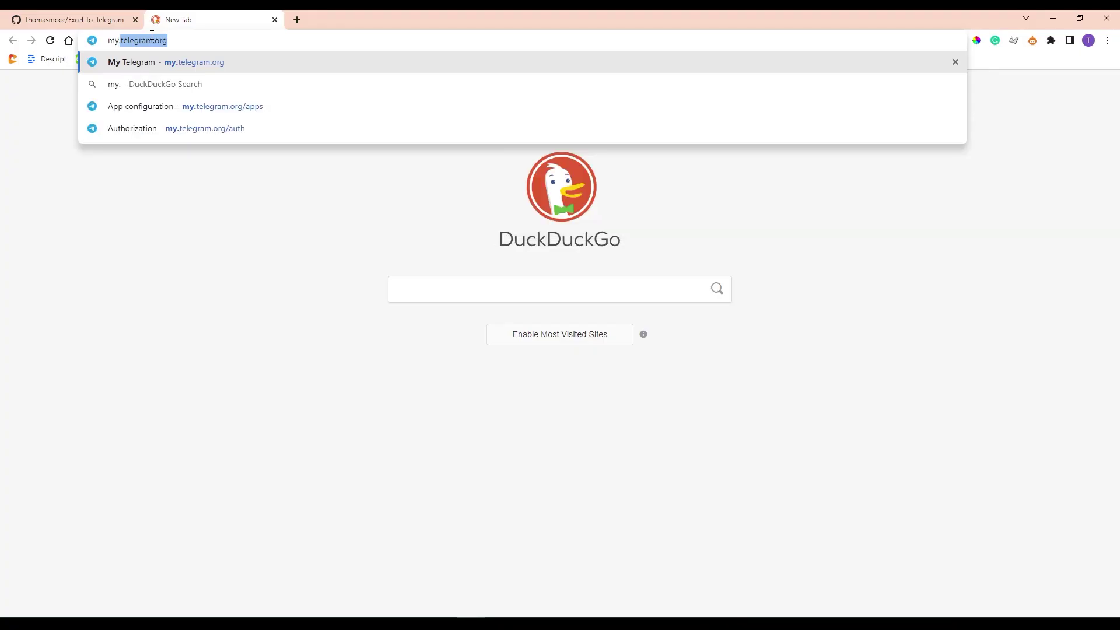
On my.telegram.org, open API development tools and save the exceltotelegram app configuration.
{"action": "type", "text": "elegram"}
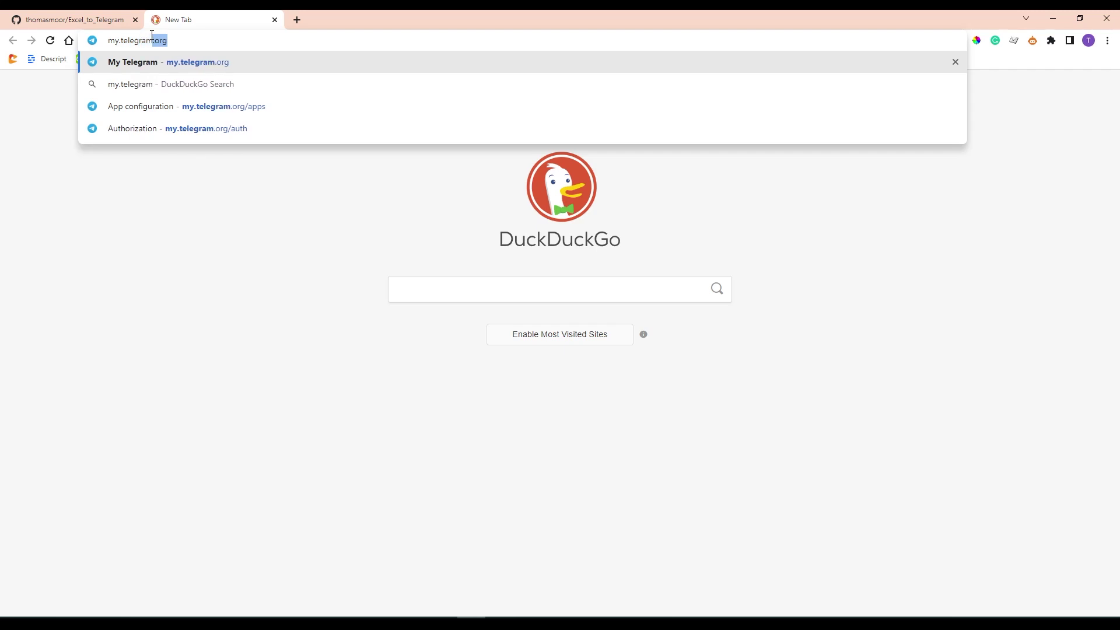
{"action": "key", "text": "Return"}
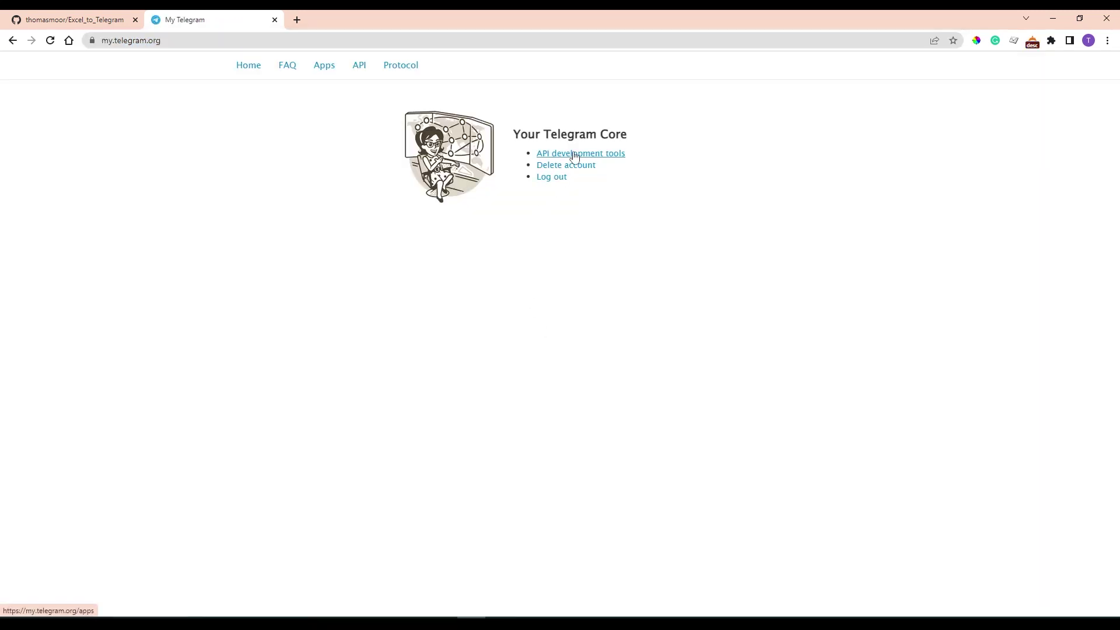
{"action": "left_click", "coordinate": [574, 154]}
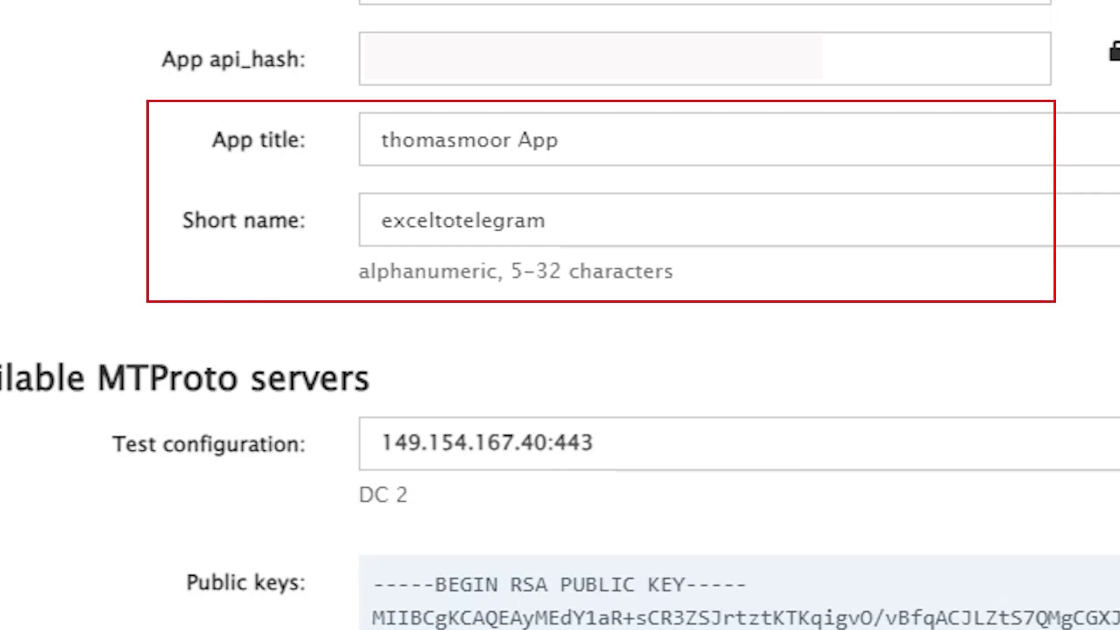
{"action": "scroll", "coordinate": [562, 533], "scroll_direction": "down", "scroll_amount": 3}
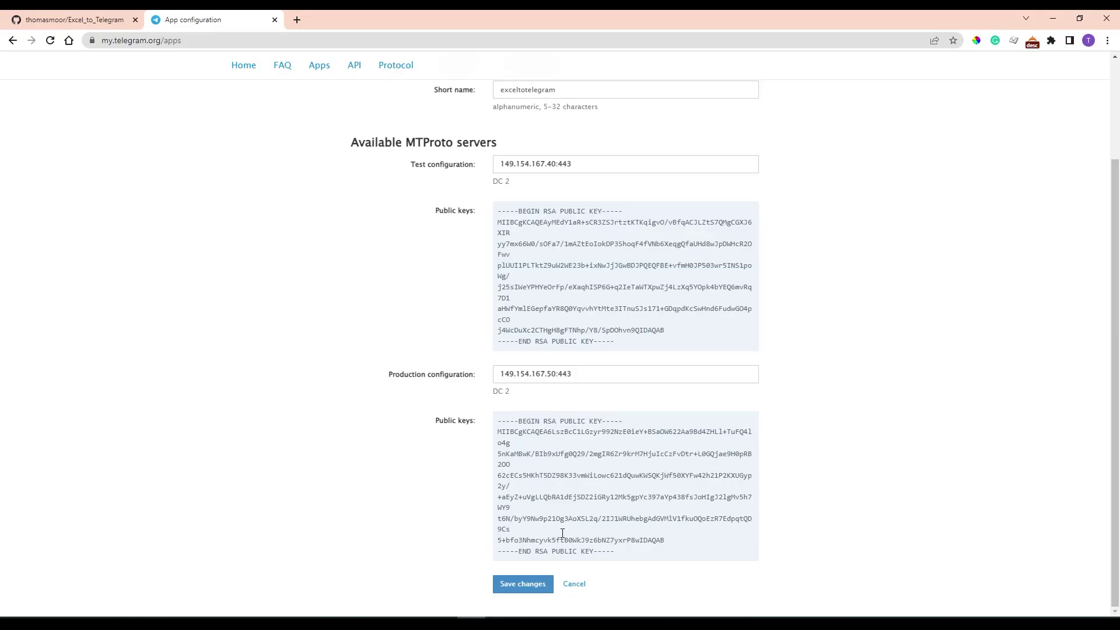
{"action": "left_click", "coordinate": [523, 584]}
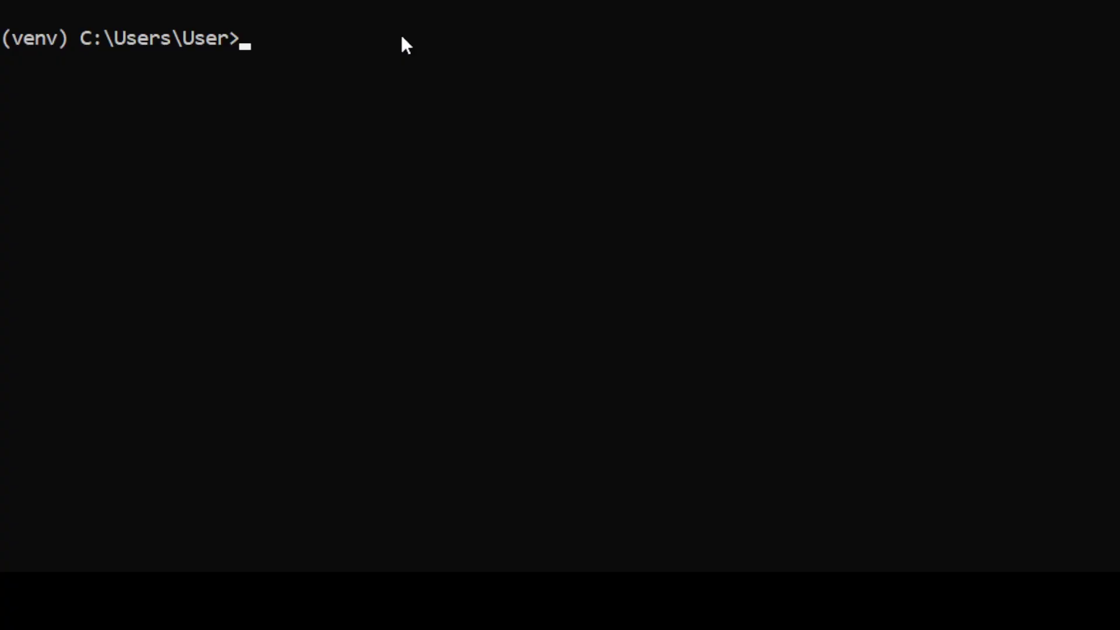
Change into Desktop\Tests\Excel_to_Telegram-master, listing folder contents with dir along the way.
{"action": "type", "text": "cd Desktop"}
{"action": "key", "text": "Return"}
{"action": "type", "text": "cd te"}
{"action": "key", "text": "Tab"}
{"action": "key", "text": "Return"}
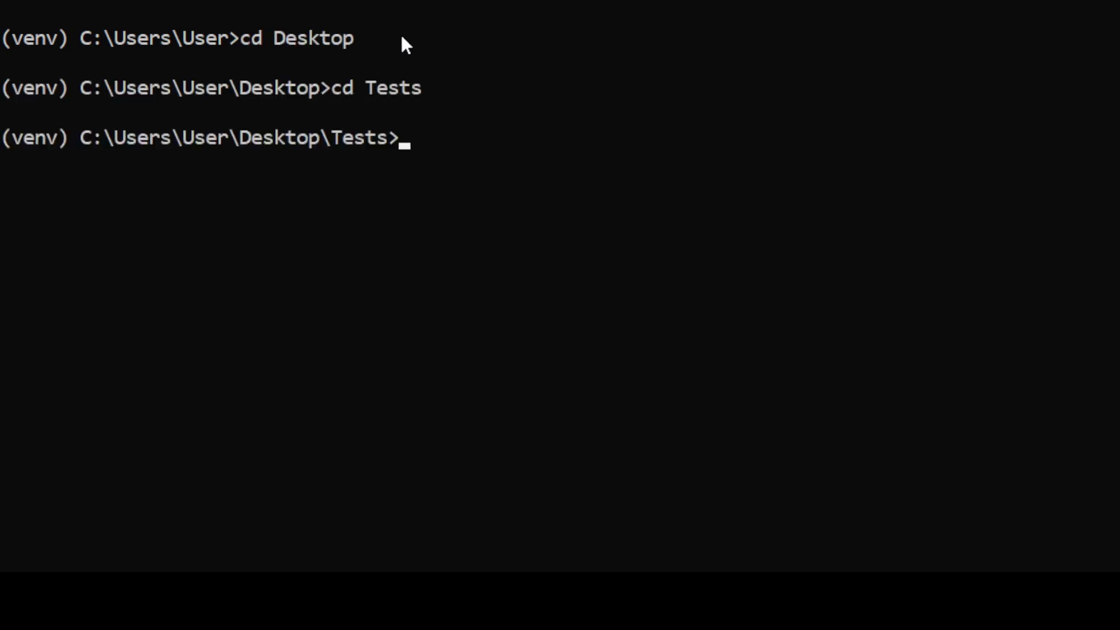
{"action": "type", "text": "dir"}
{"action": "key", "text": "Return"}
{"action": "type", "text": "cd e"}
{"action": "key", "text": "Tab"}
{"action": "key", "text": "Return"}
{"action": "type", "text": "dir"}
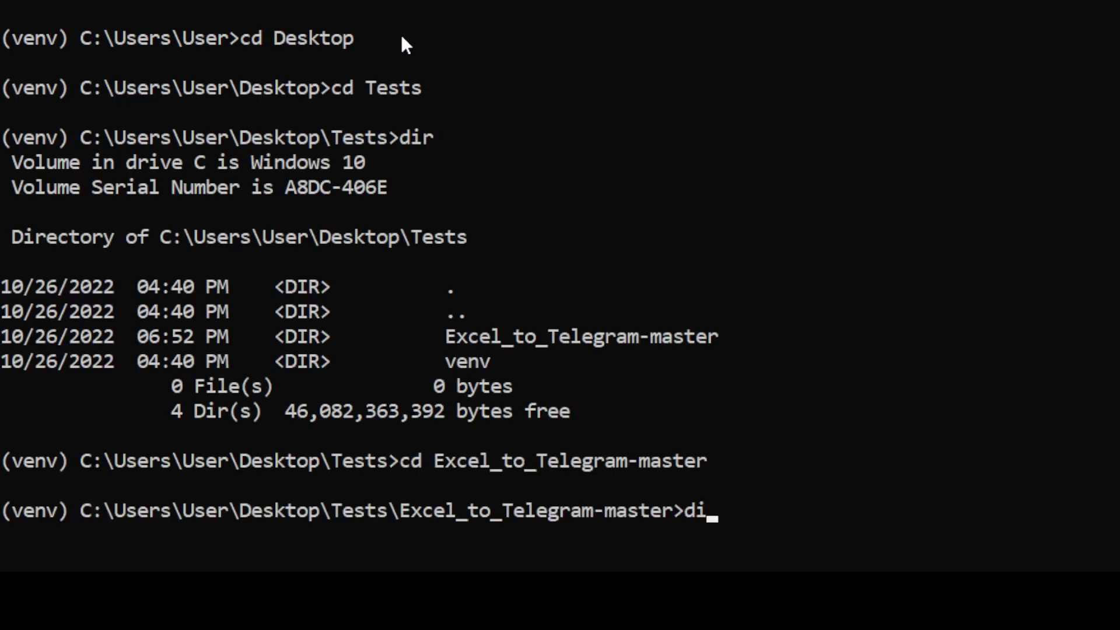
{"action": "key", "text": "Return"}
Run python excel_to_telegram.py init in the project folder.
{"action": "type", "text": "python"}
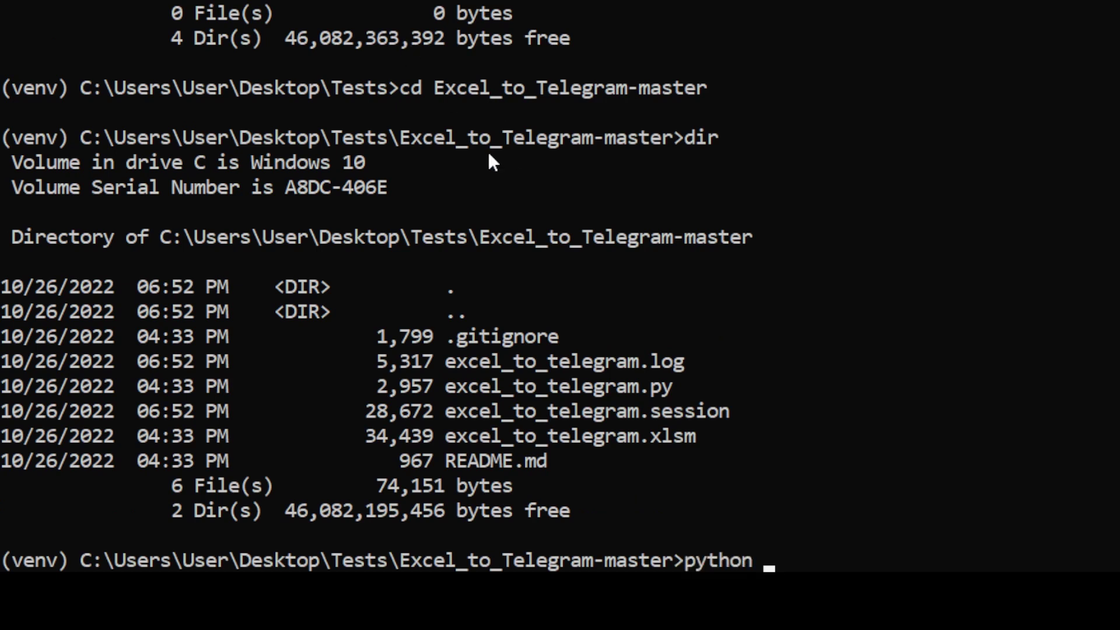
{"action": "double_click", "coordinate": [596, 387]}
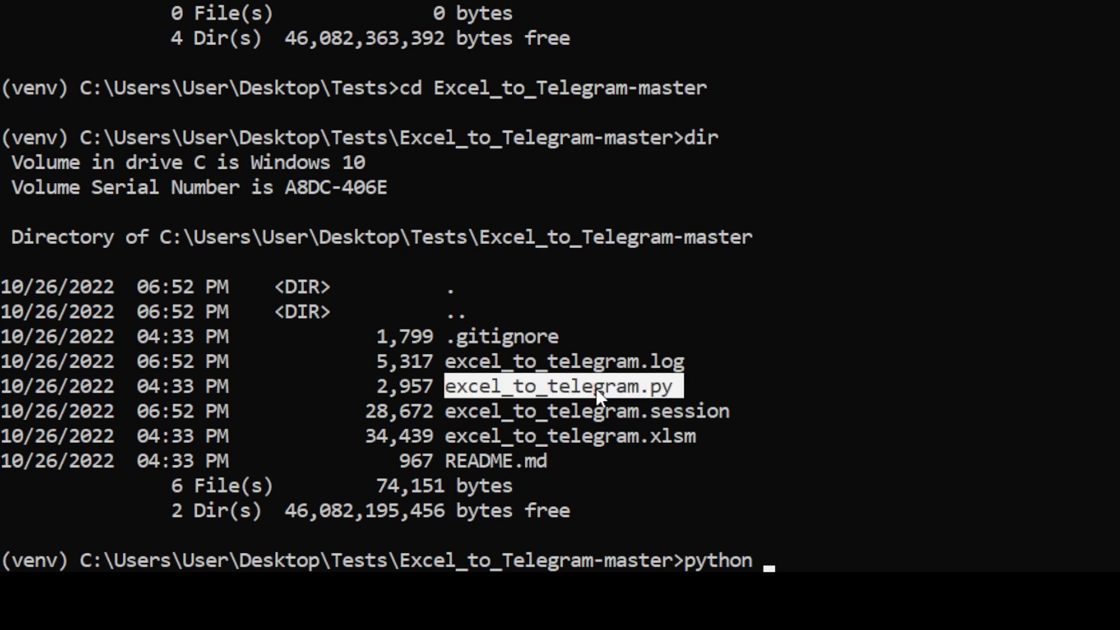
{"action": "right_click", "coordinate": [596, 387]}
{"action": "right_click", "coordinate": [596, 387]}
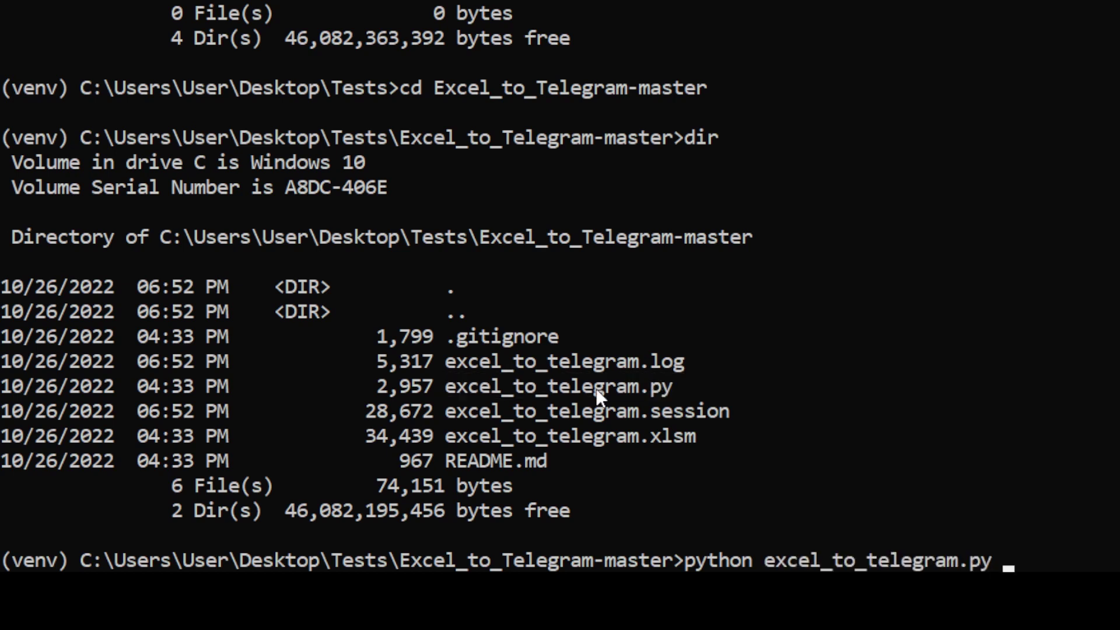
{"action": "type", "text": "init"}
{"action": "key", "text": "Return"}
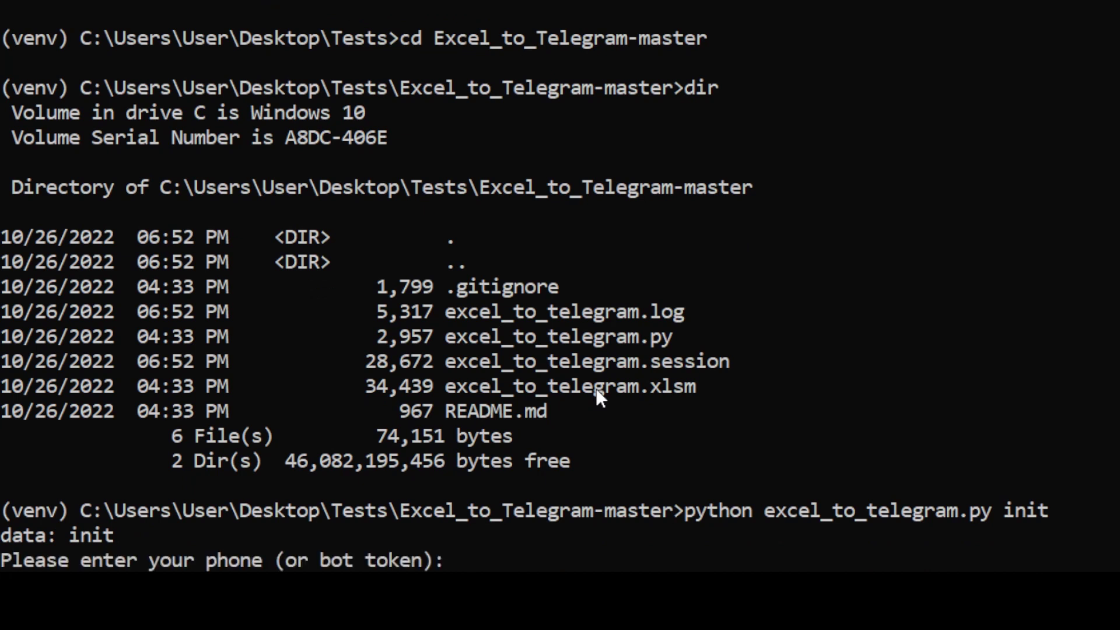
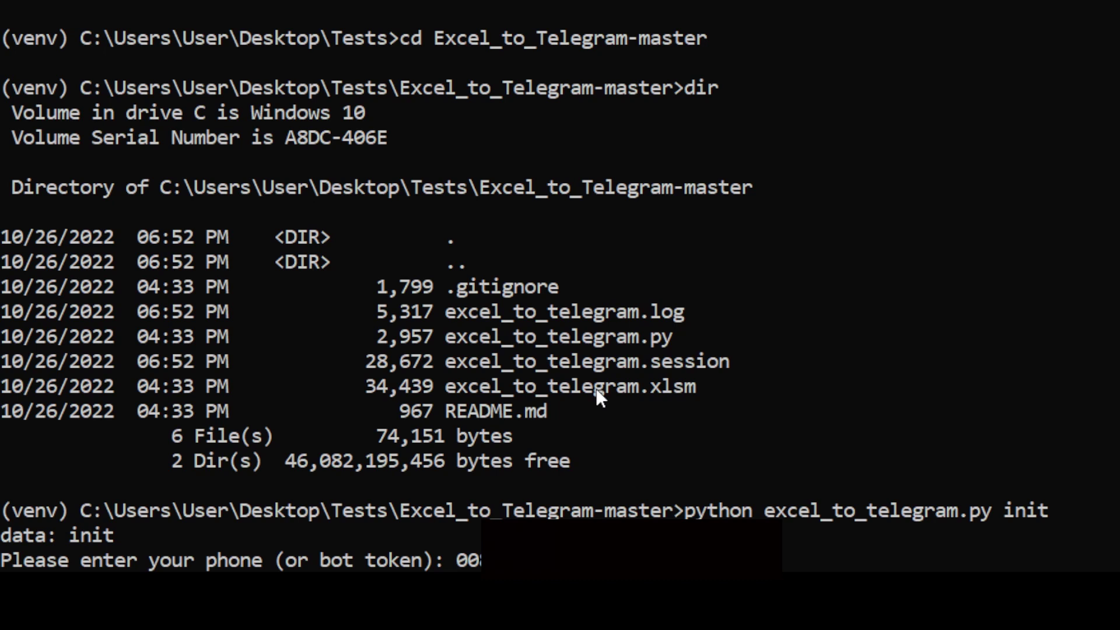
Enter the account phone number and the received Telegram login code, then switch to Telegram.
{"action": "key", "text": "Return"}
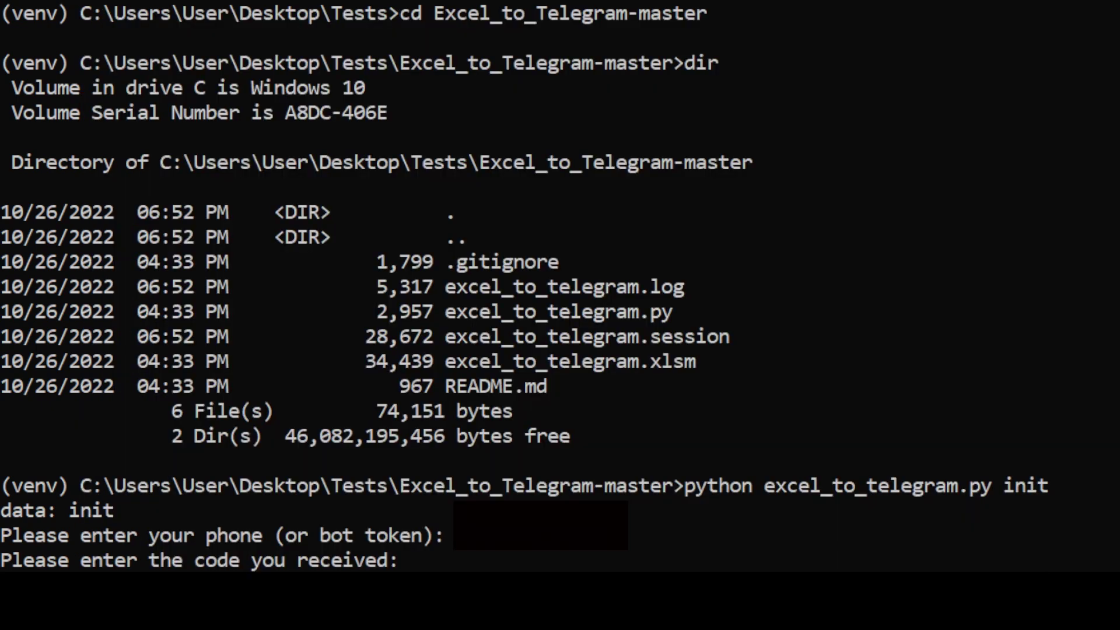
{"action": "key", "text": "Return"}
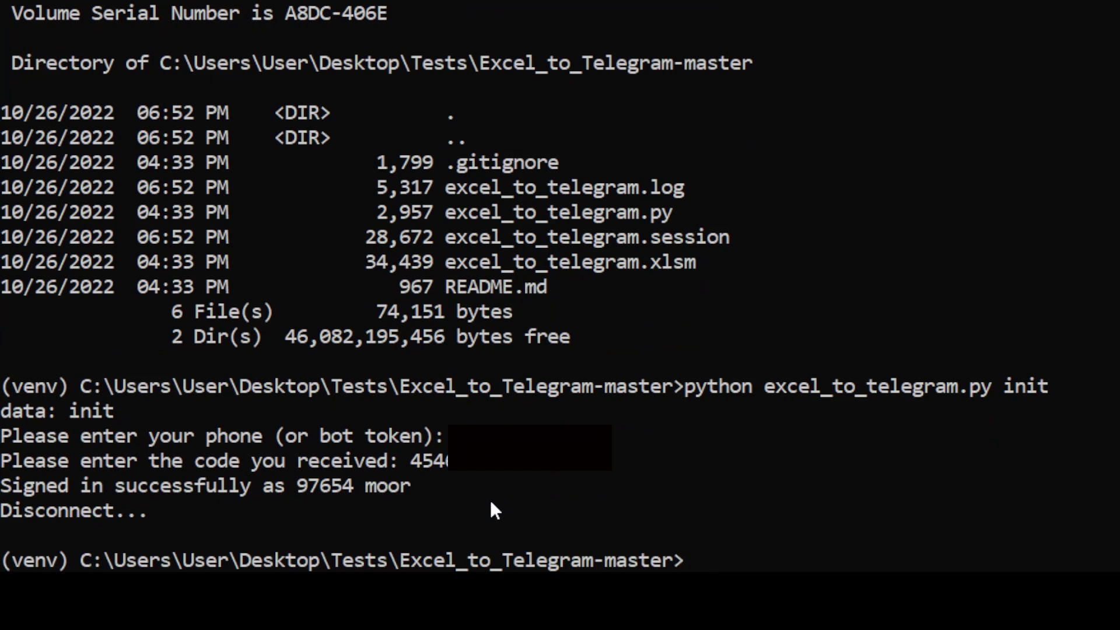
{"action": "key", "text": "alt+Tab"}
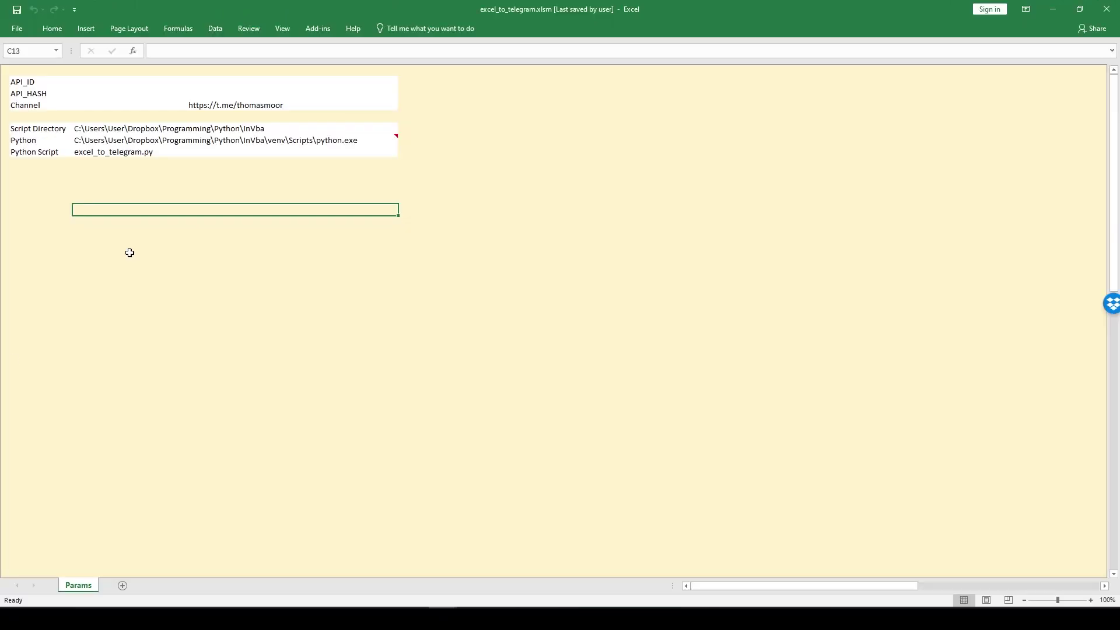
Add a new sheet and enter the headers a, b, c, d starting at cell C3.
{"action": "left_click", "coordinate": [122, 584]}
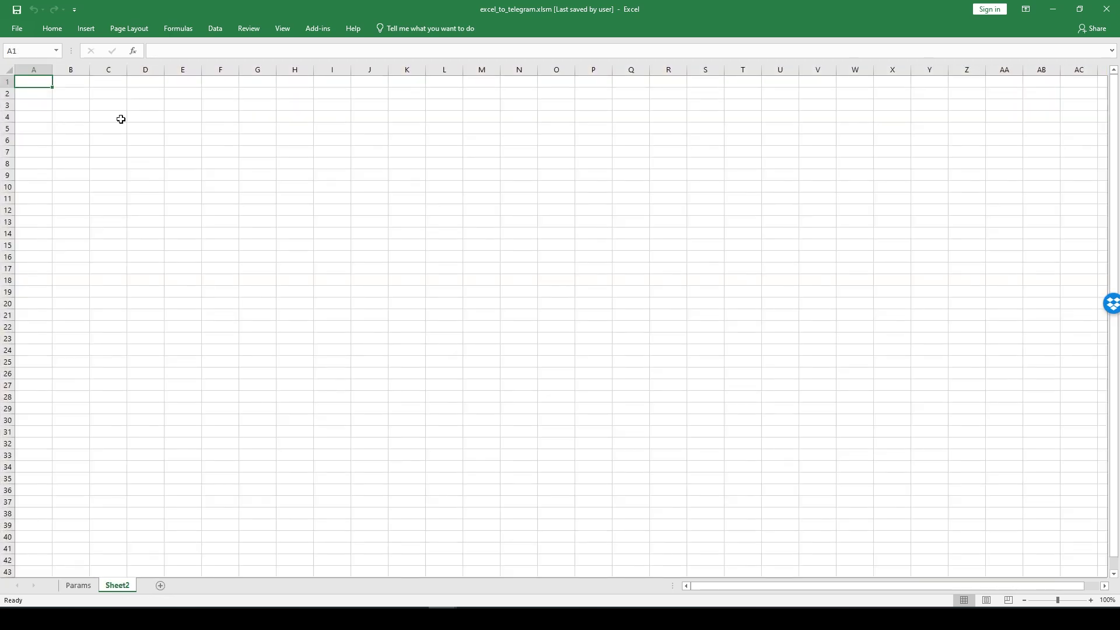
{"action": "left_click", "coordinate": [114, 106]}
{"action": "type", "text": "a"}
{"action": "key", "text": "Tab"}
{"action": "type", "text": "b"}
{"action": "key", "text": "Tab"}
{"action": "type", "text": "c"}
Fill the rows below the headers with the numbers 1 through 11.
{"action": "key", "text": "Tab"}
{"action": "type", "text": "d"}
{"action": "key", "text": "Return"}
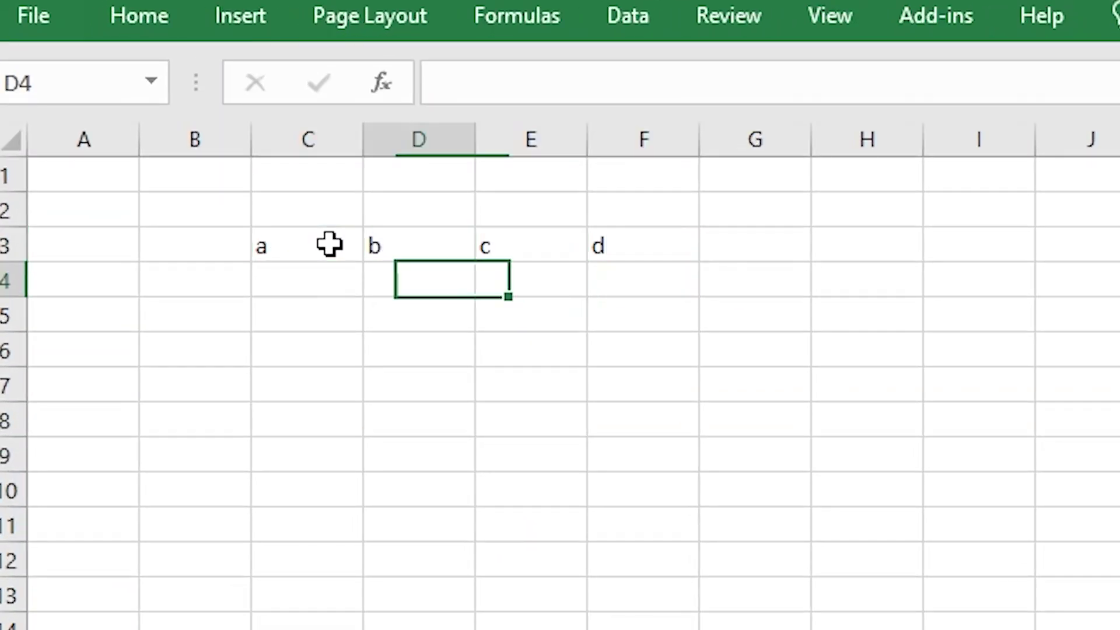
{"action": "type", "text": "1"}
{"action": "key", "text": "Tab"}
{"action": "type", "text": "2"}
{"action": "key", "text": "Tab"}
{"action": "type", "text": "3\t4"}
{"action": "key", "text": "Return"}
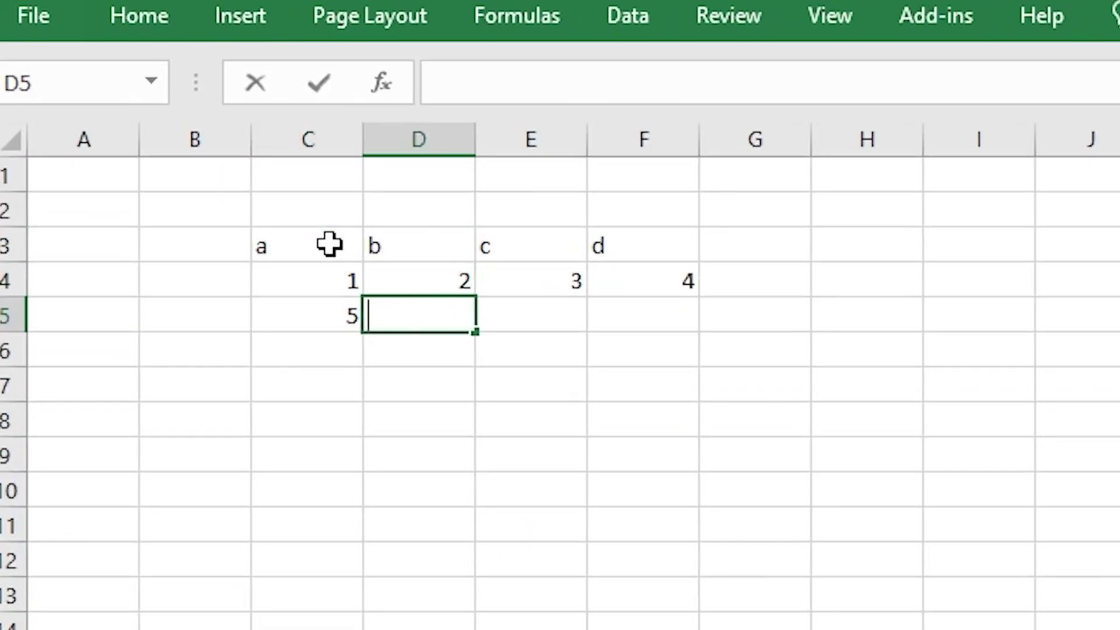
{"action": "type", "text": "6\t7\t8"}
{"action": "key", "text": "Return"}
{"action": "type", "text": "9"}
{"action": "key", "text": "Tab"}
{"action": "type", "text": "10"}
{"action": "key", "text": "Tab"}
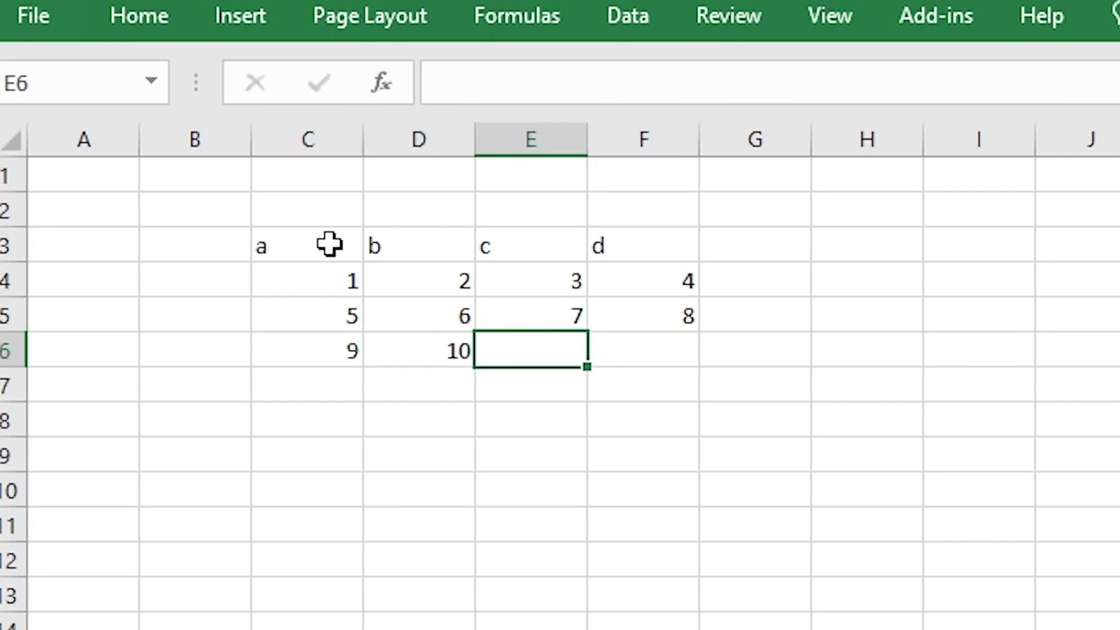
{"action": "type", "text": "11"}
{"action": "key", "text": "Return"}
Send the C3:F6 table to Telegram with the ThomasMoor add-in's Table to Telegram command.
{"action": "left_click_drag", "start_coordinate": [290, 243], "coordinate": [650, 352]}
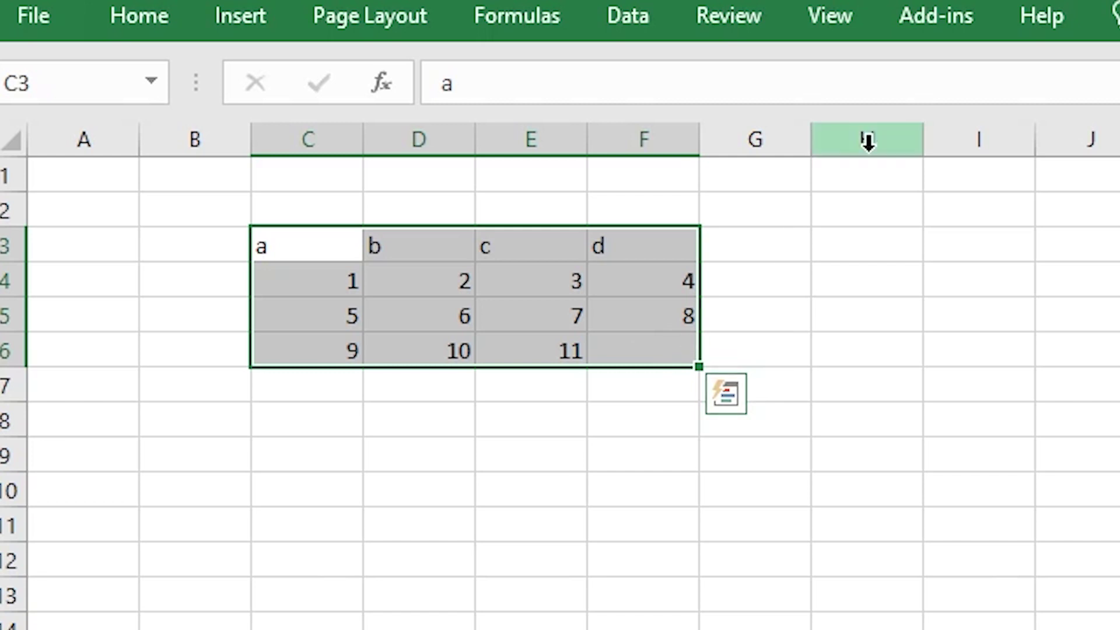
{"action": "left_click", "coordinate": [964, 26]}
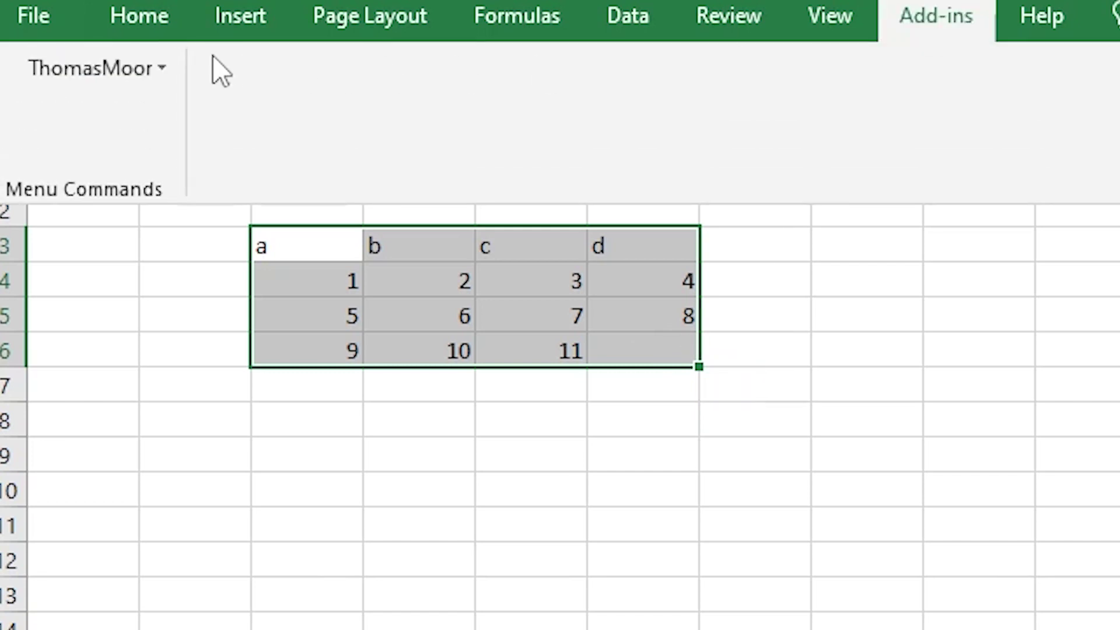
{"action": "left_click", "coordinate": [143, 76]}
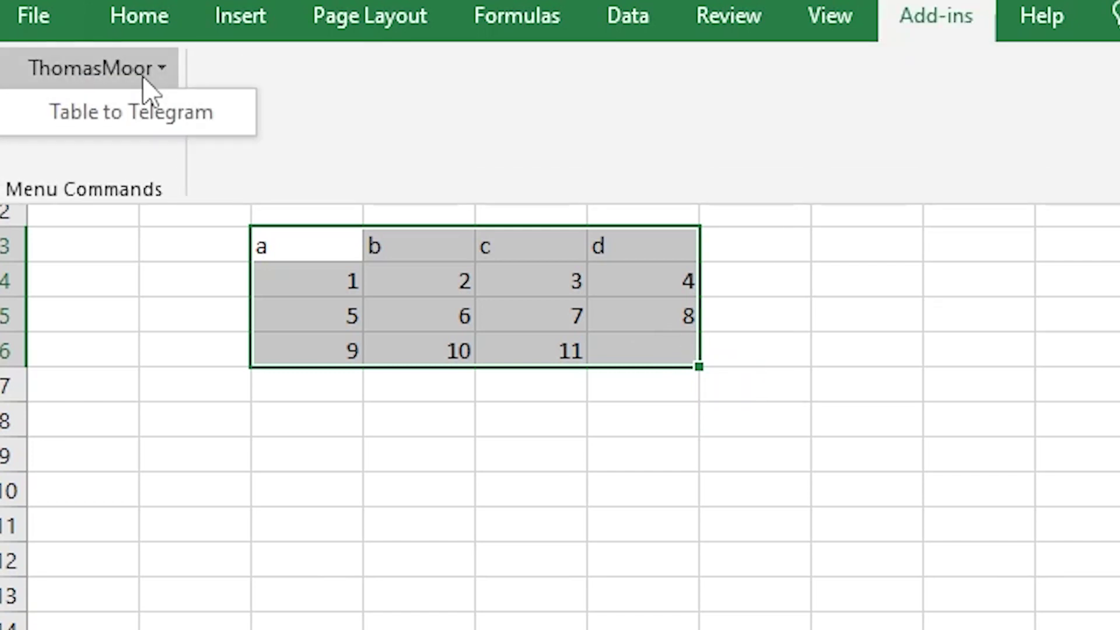
{"action": "left_click", "coordinate": [163, 122]}
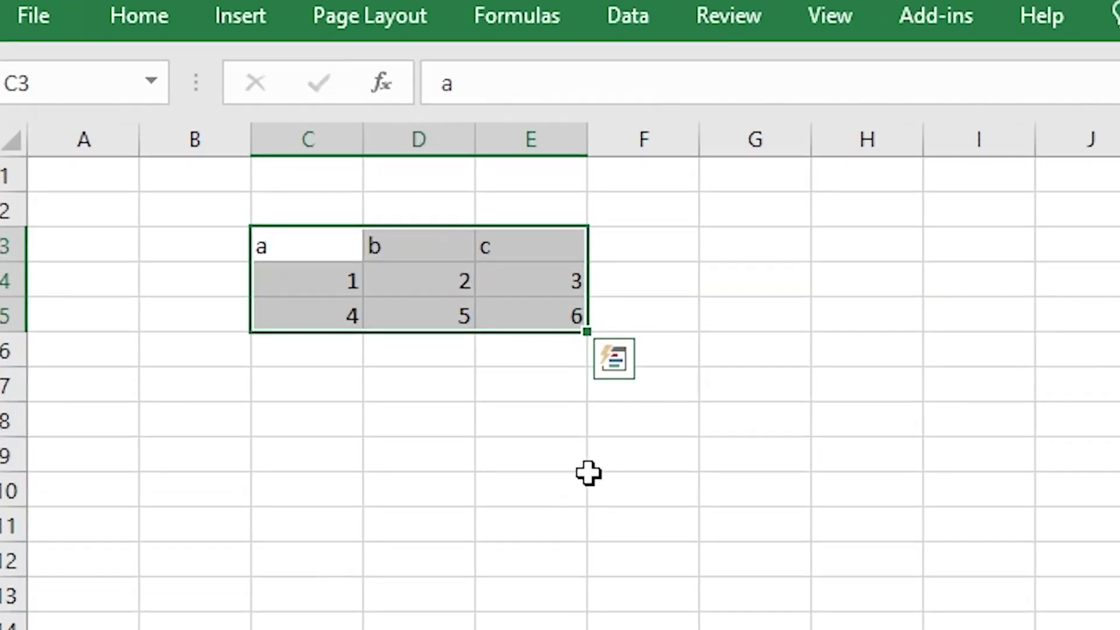
Add a new row 7, 8, 9 in C6:E6 under the a–c table.
{"action": "left_click", "coordinate": [325, 347]}
{"action": "type", "text": "7"}
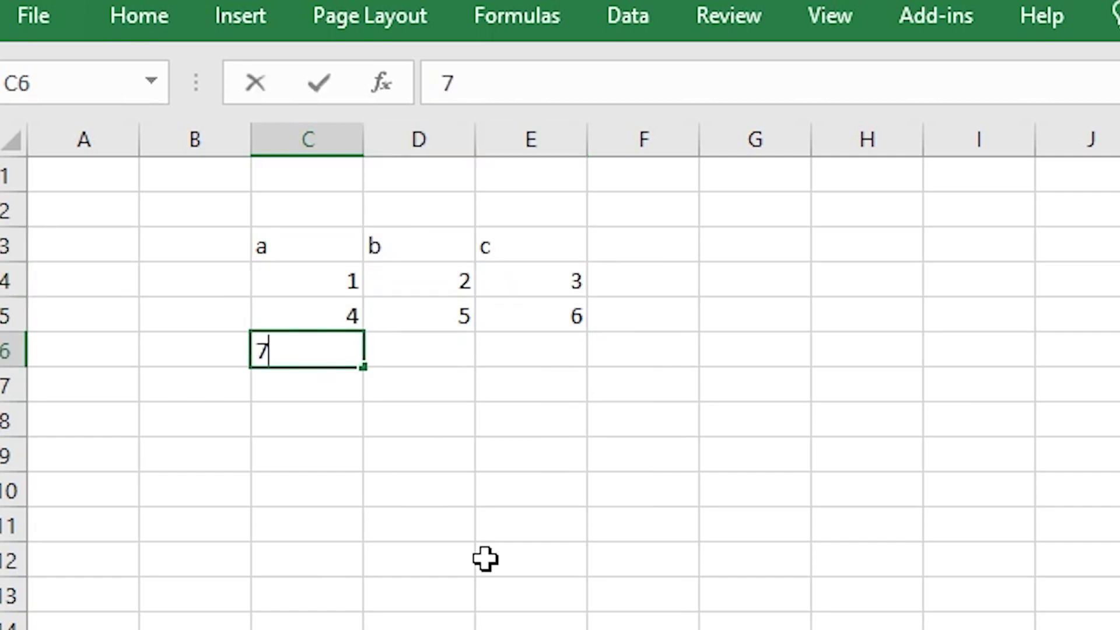
{"action": "key", "text": "Tab"}
{"action": "type", "text": "8"}
{"action": "key", "text": "Tab"}
{"action": "type", "text": "9"}
{"action": "key", "text": "Return"}
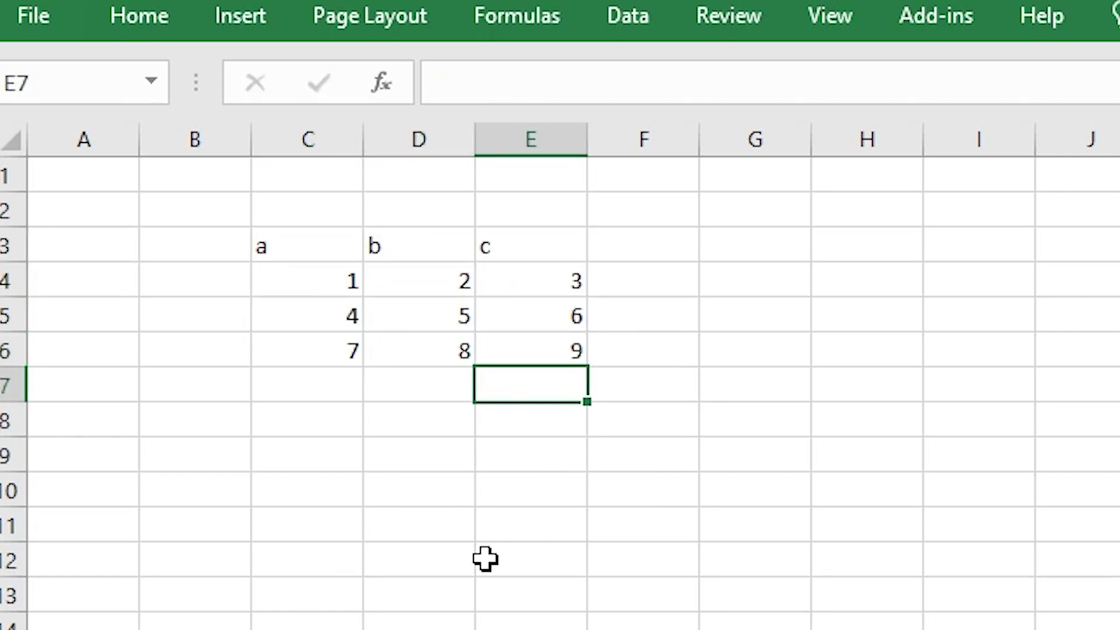
Send the C3:E6 table to Telegram with ThomasMoor's Table to Telegram command.
{"action": "left_click_drag", "start_coordinate": [307, 249], "coordinate": [517, 335]}
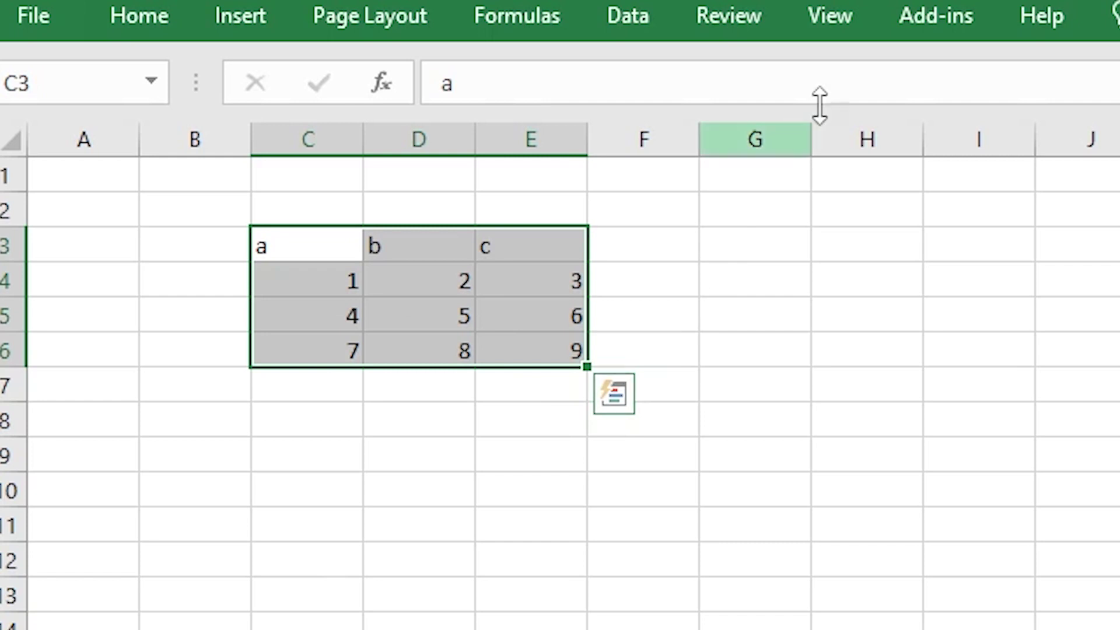
{"action": "left_click", "coordinate": [940, 23]}
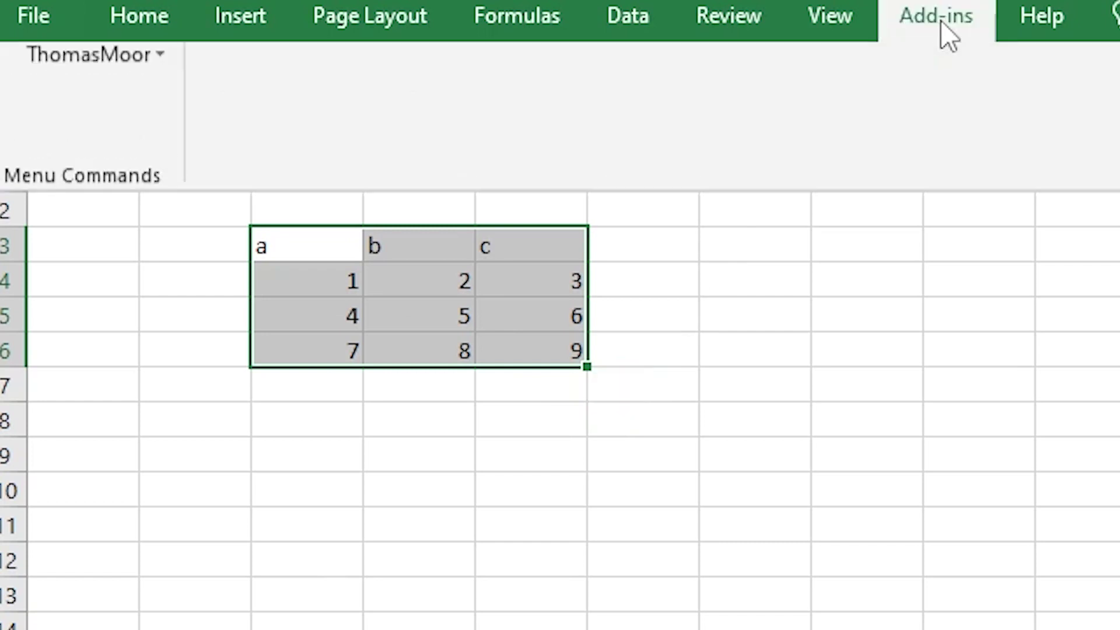
{"action": "left_click", "coordinate": [123, 72]}
{"action": "left_click", "coordinate": [131, 113]}
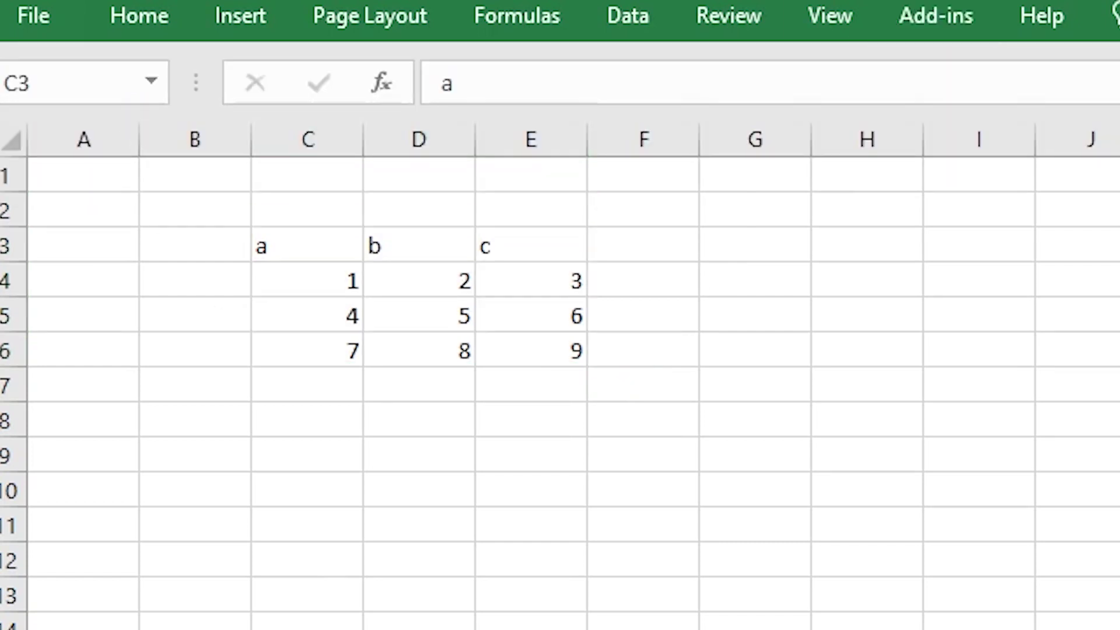